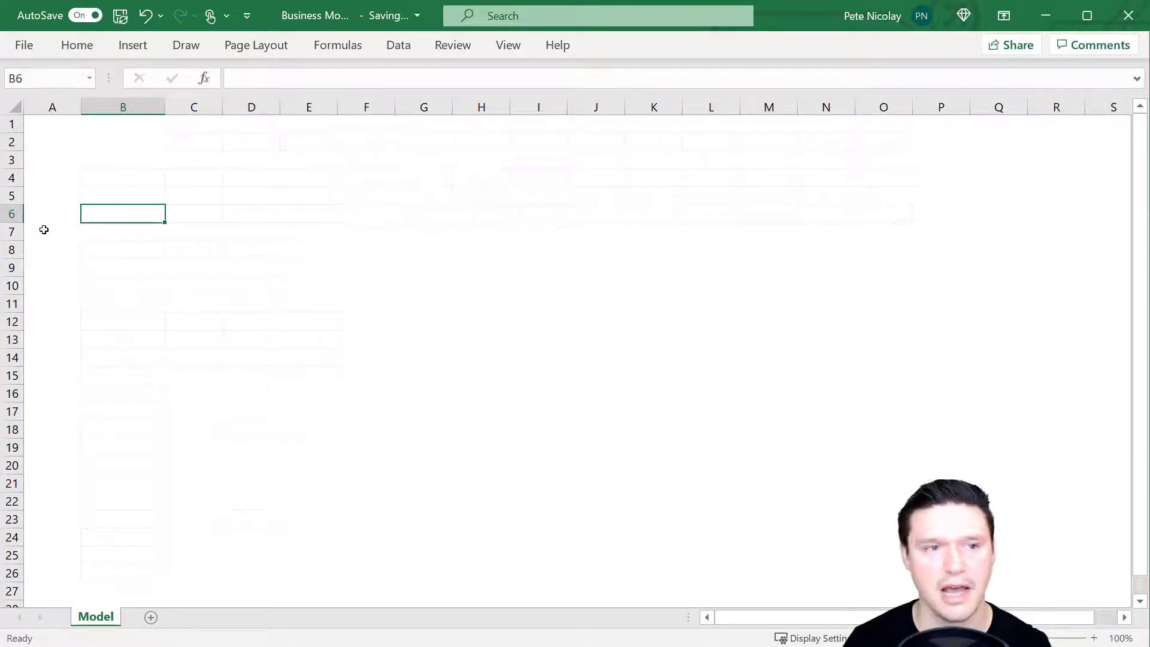
Step: Type the title 'Olline models' and fill month headers Jan through Jan across C2:O2
{"action": "type", "text": "O"}
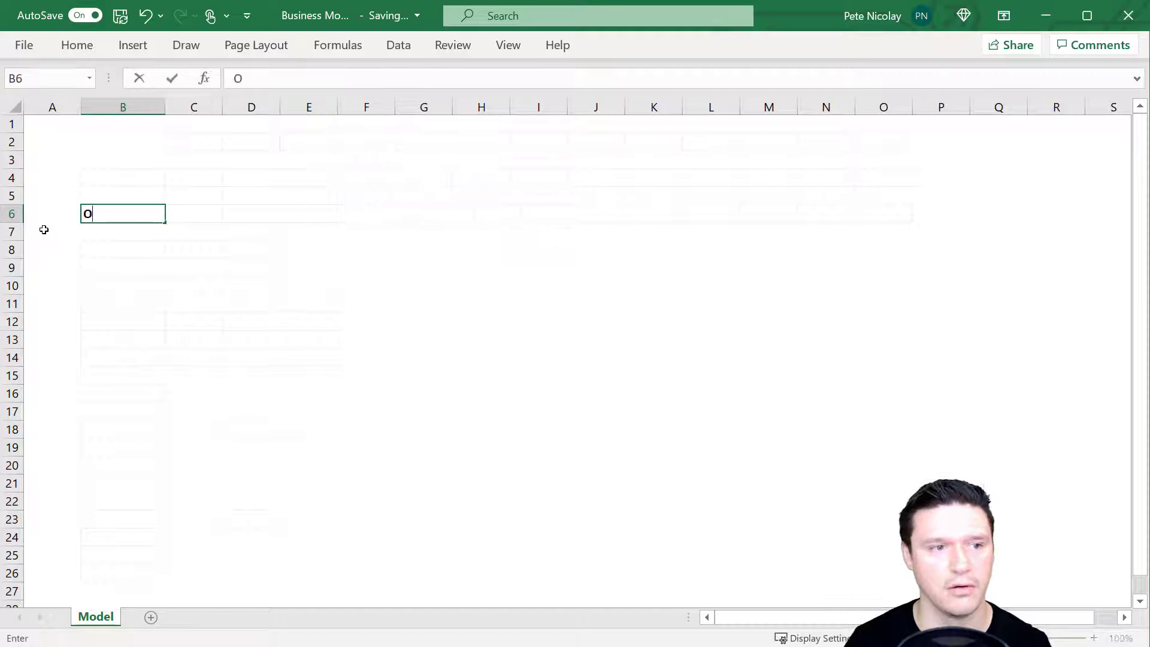
{"action": "type", "text": "lline mod"}
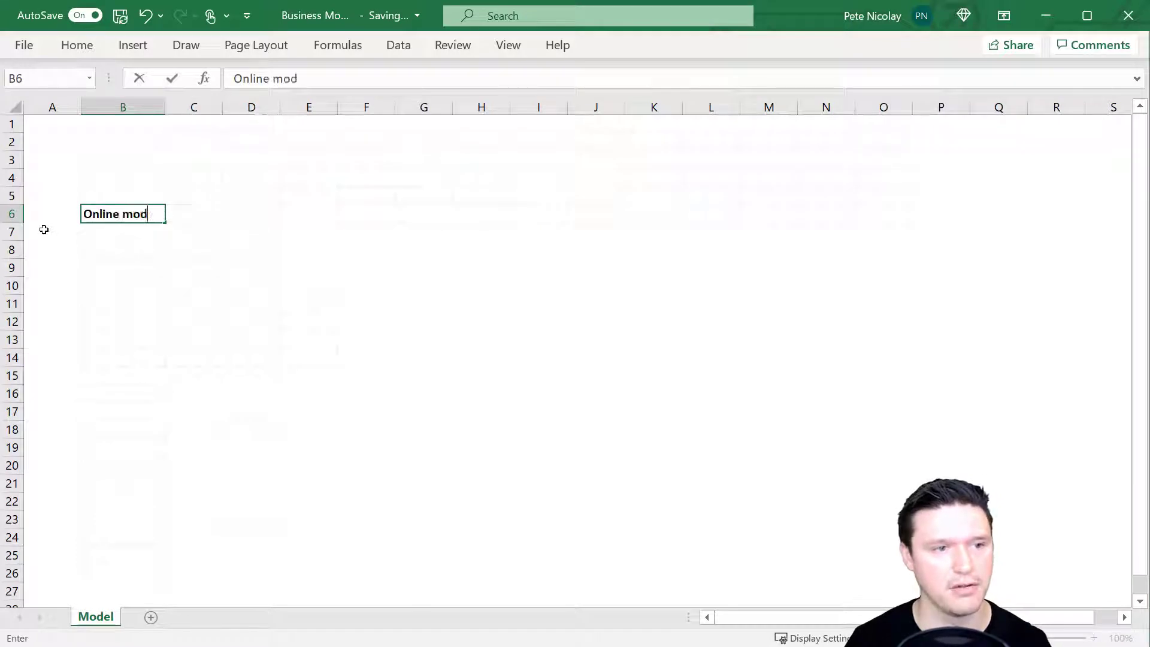
{"action": "type", "text": "els"}
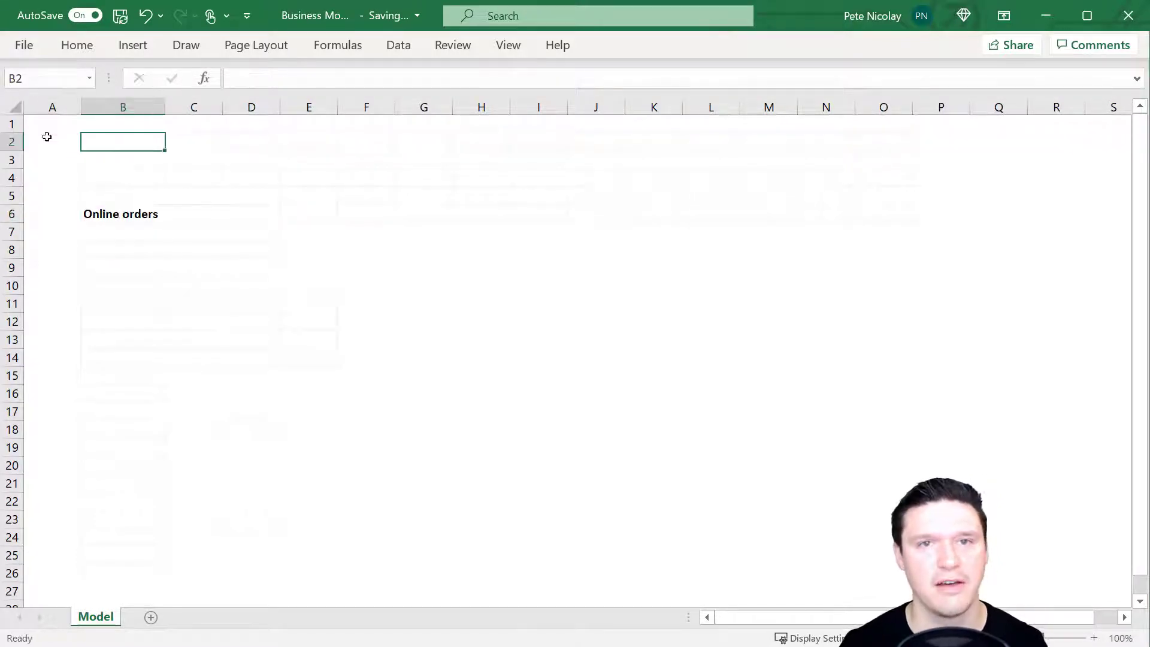
{"action": "key", "text": "Right"}
{"action": "type", "text": "Jan"}
{"action": "key", "text": "ctrl+Return"}
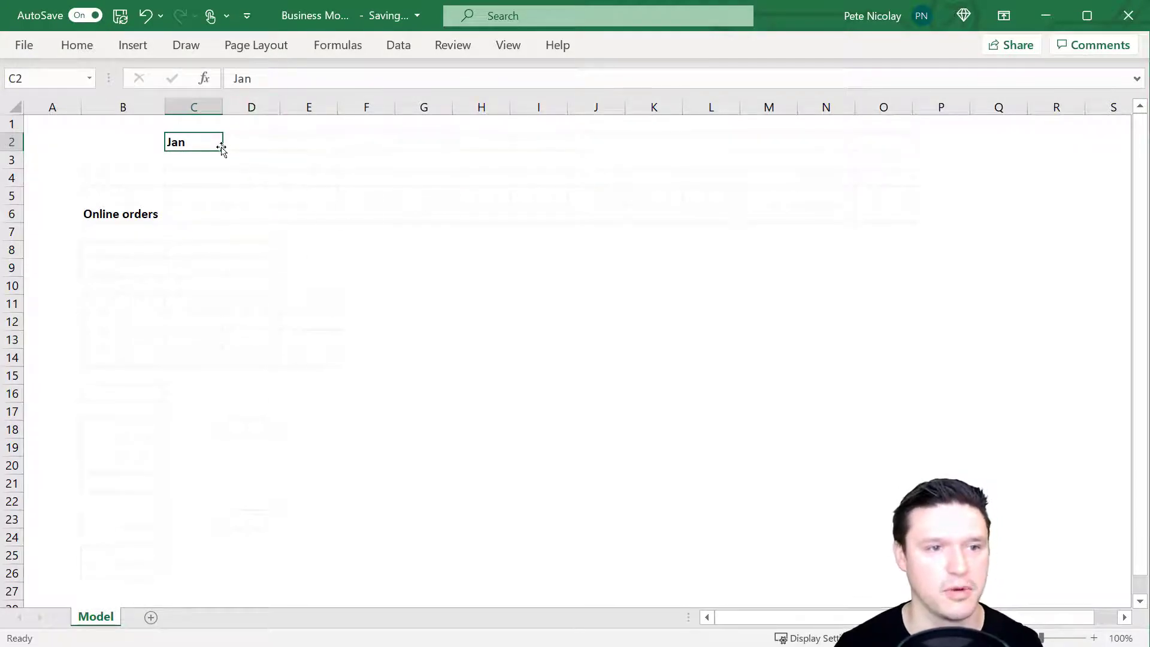
{"action": "left_click_drag", "start_coordinate": [221, 153], "coordinate": [907, 157]}
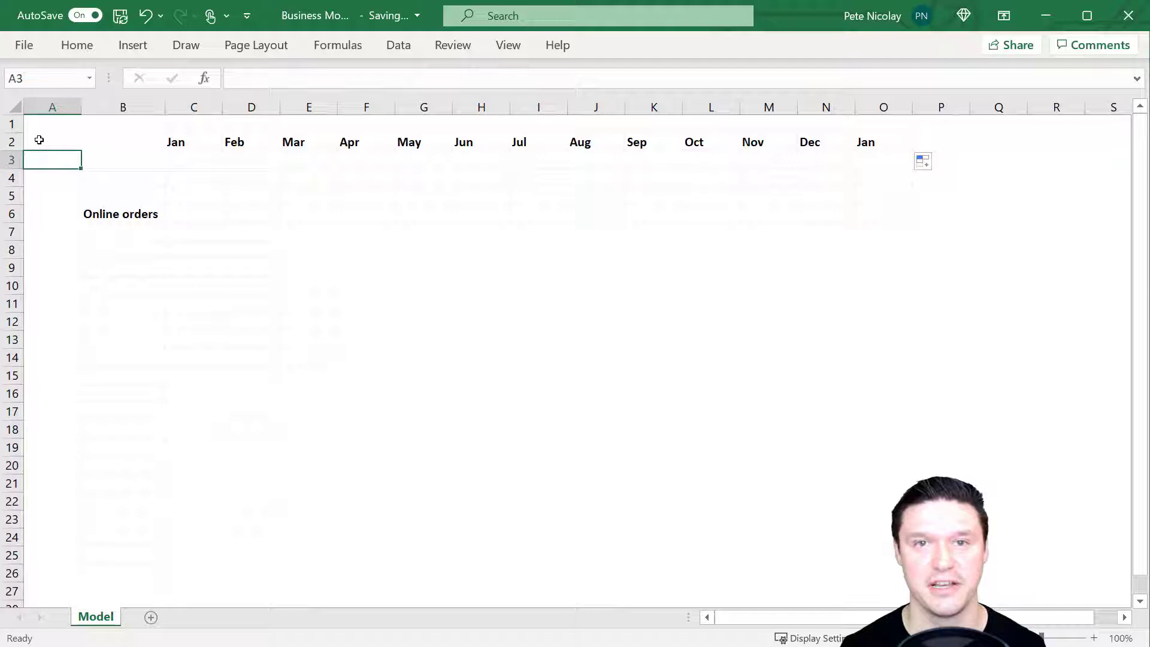
Step: Add row labels 'Website visitors' in B4 and 'Conversion' in B5
{"action": "key", "text": "Down"}
{"action": "key", "text": "Right"}
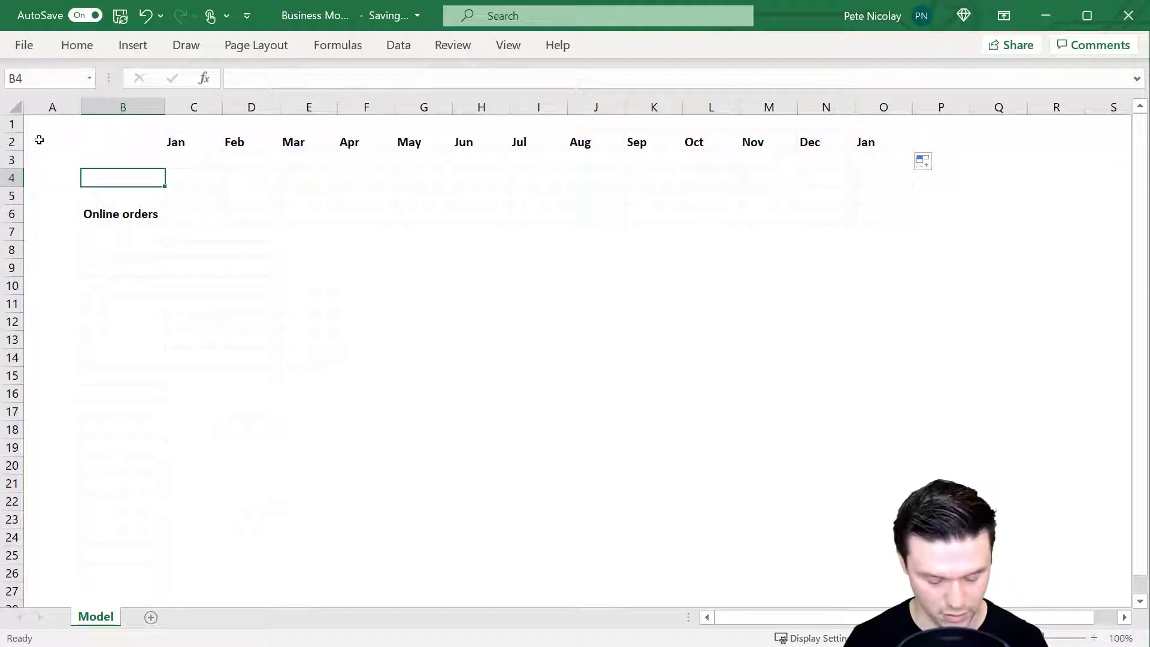
{"action": "type", "text": "Website v"}
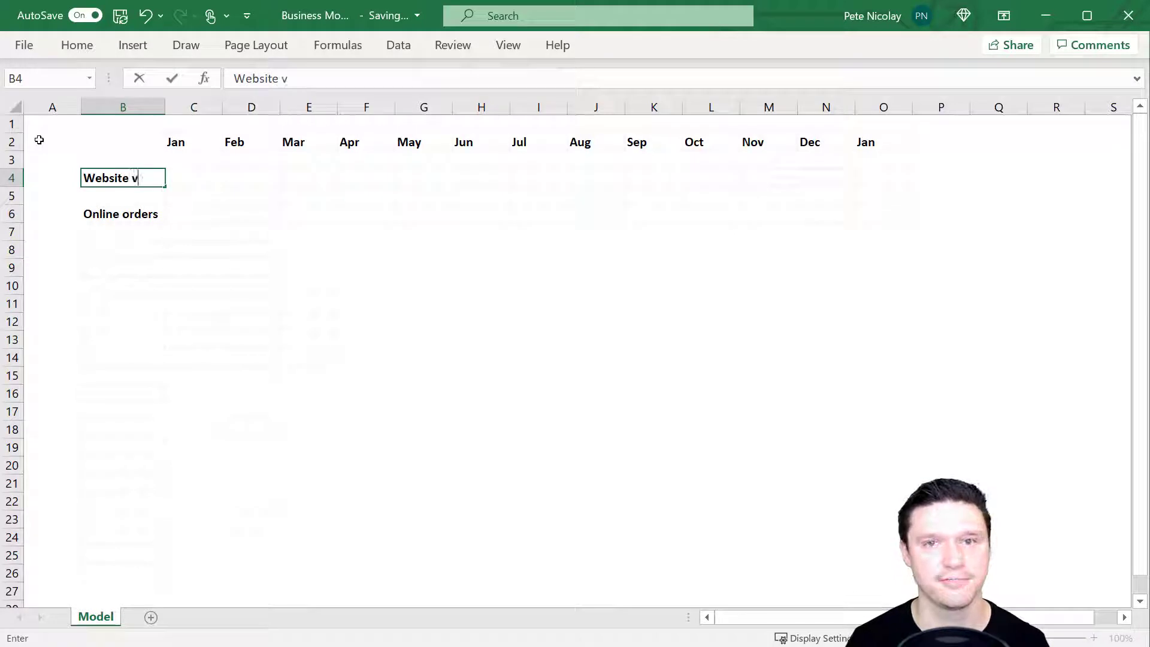
{"action": "type", "text": "isitors"}
{"action": "key", "text": "Return"}
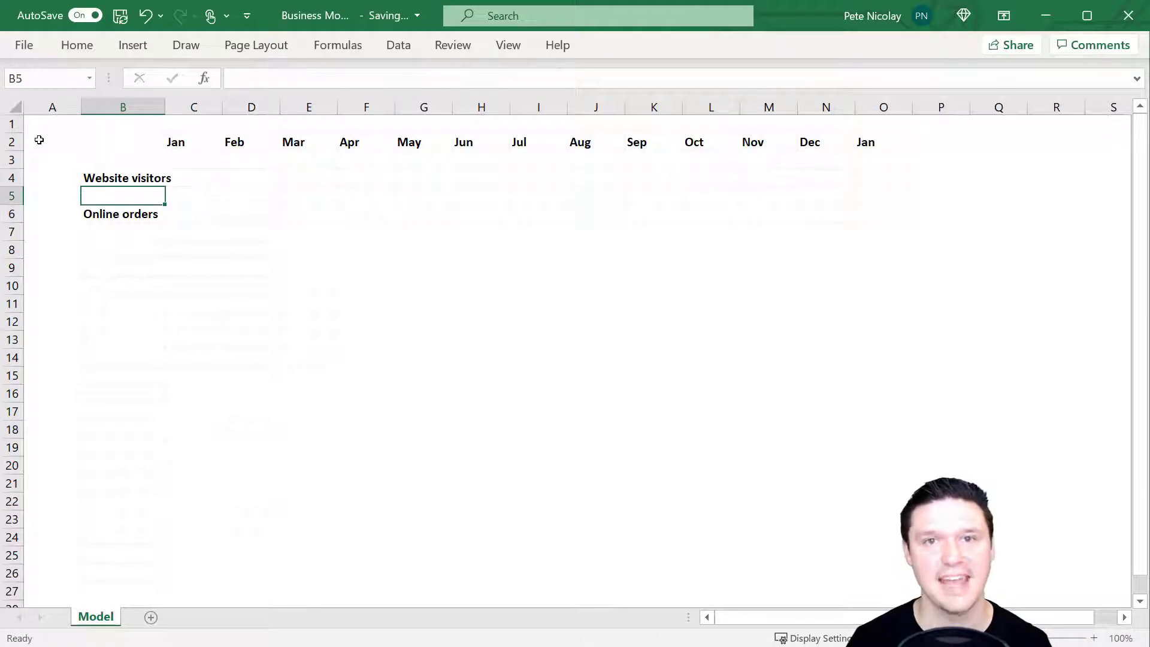
{"action": "type", "text": "Conversion"}
{"action": "key", "text": "Return"}
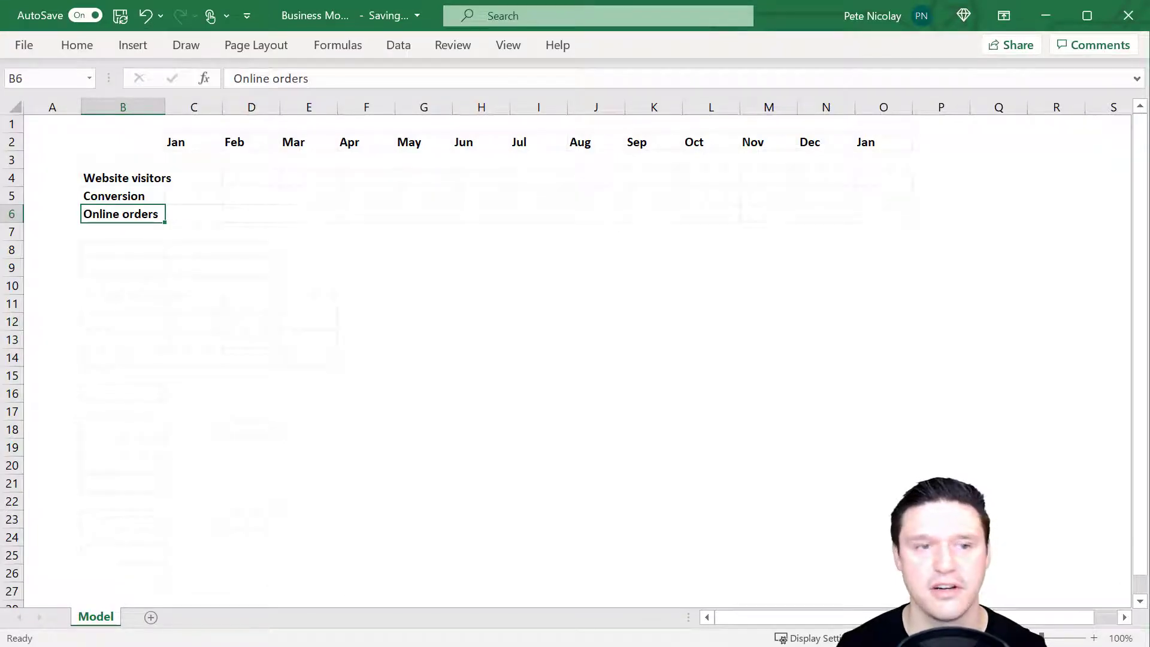
Step: Copy the row labels B4:B6 into B12:B14 for the Last year block
{"action": "left_click_drag", "start_coordinate": [107, 302], "coordinate": [309, 364]}
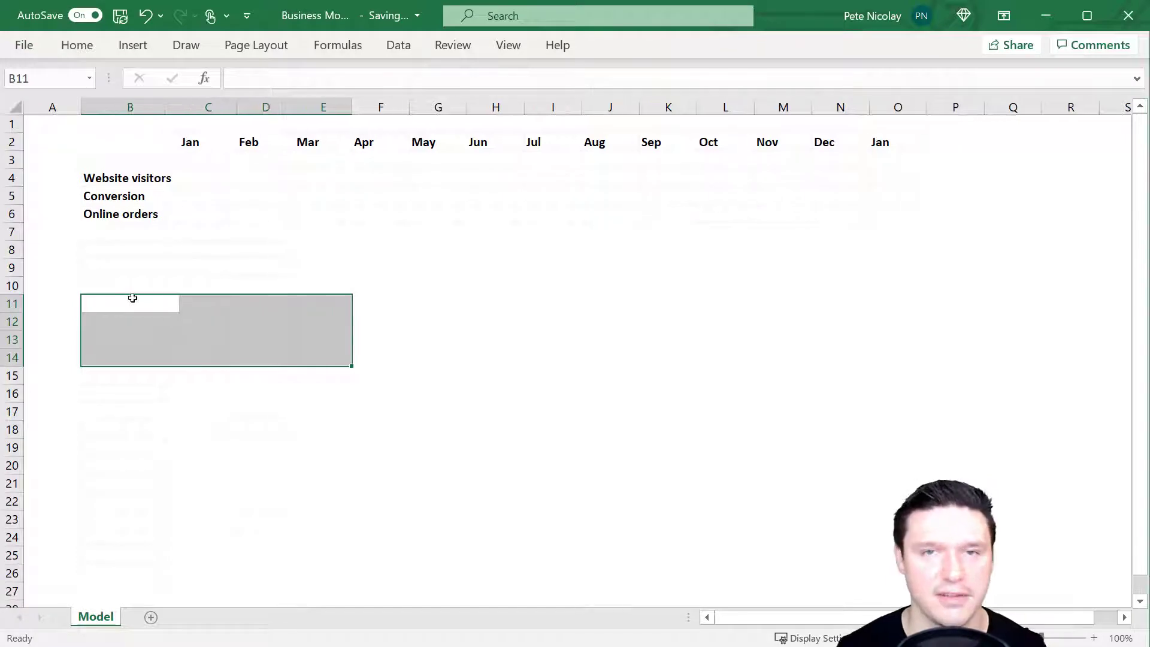
{"action": "left_click_drag", "start_coordinate": [112, 186], "coordinate": [103, 214]}
{"action": "key", "text": "ctrl+c"}
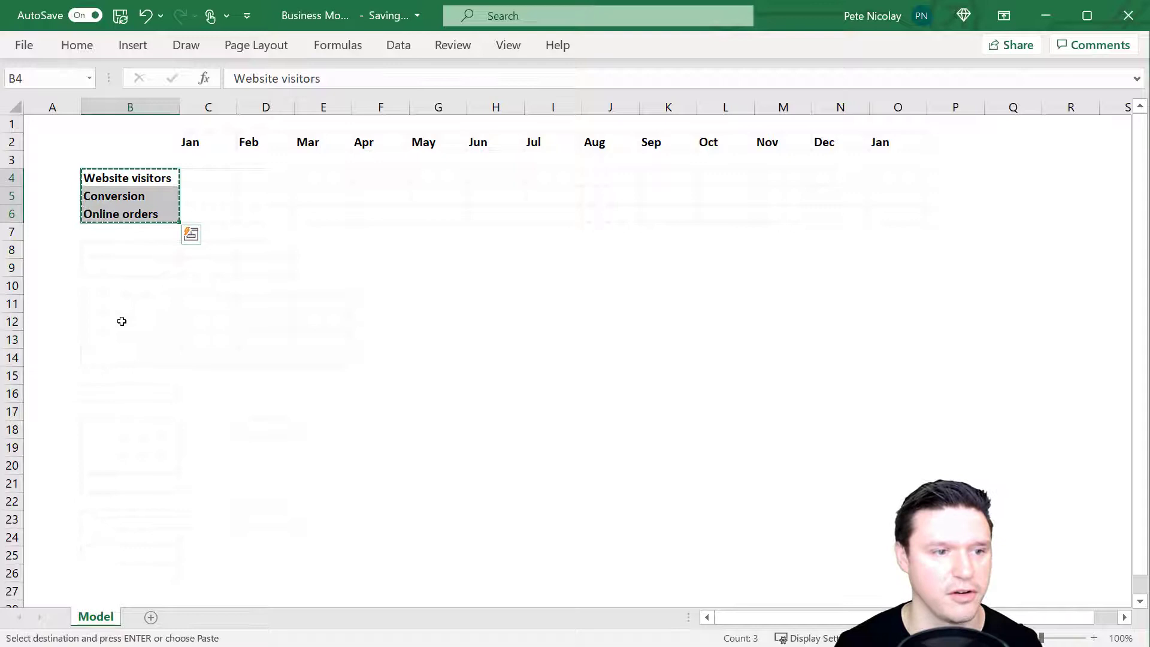
{"action": "left_click", "coordinate": [121, 321]}
{"action": "key", "text": "ctrl+v"}
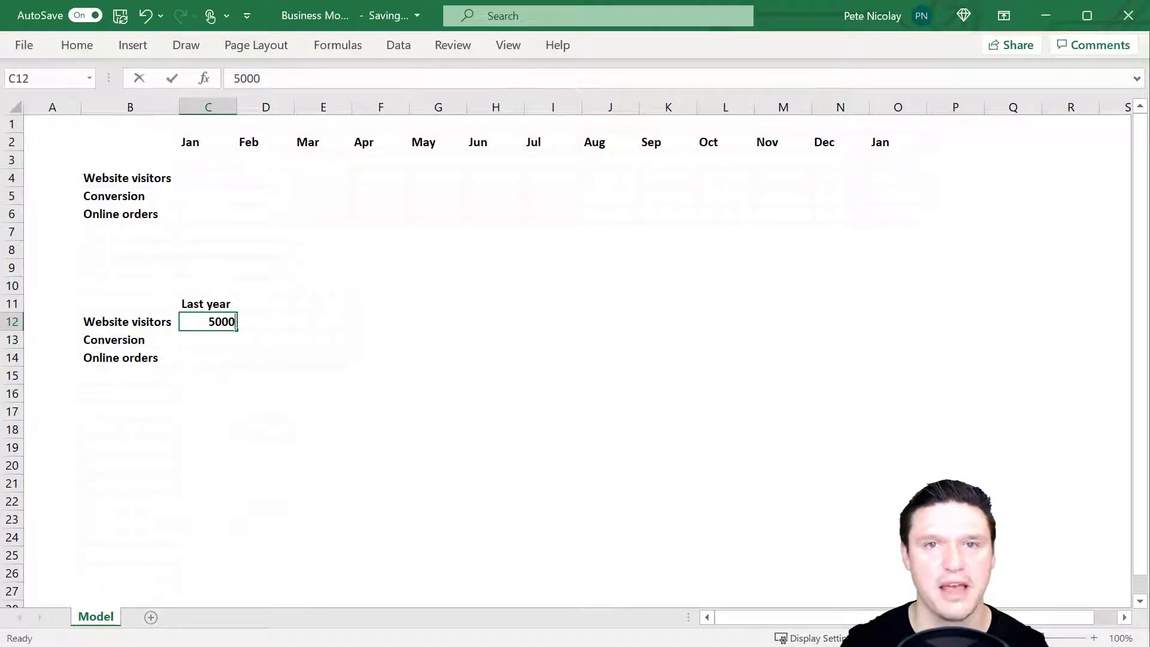
Step: Enter last year's 5,000 visitors and 5% conversion in C12:C13
{"action": "key", "text": "BackSpace"}
{"action": "key", "text": "BackSpace"}
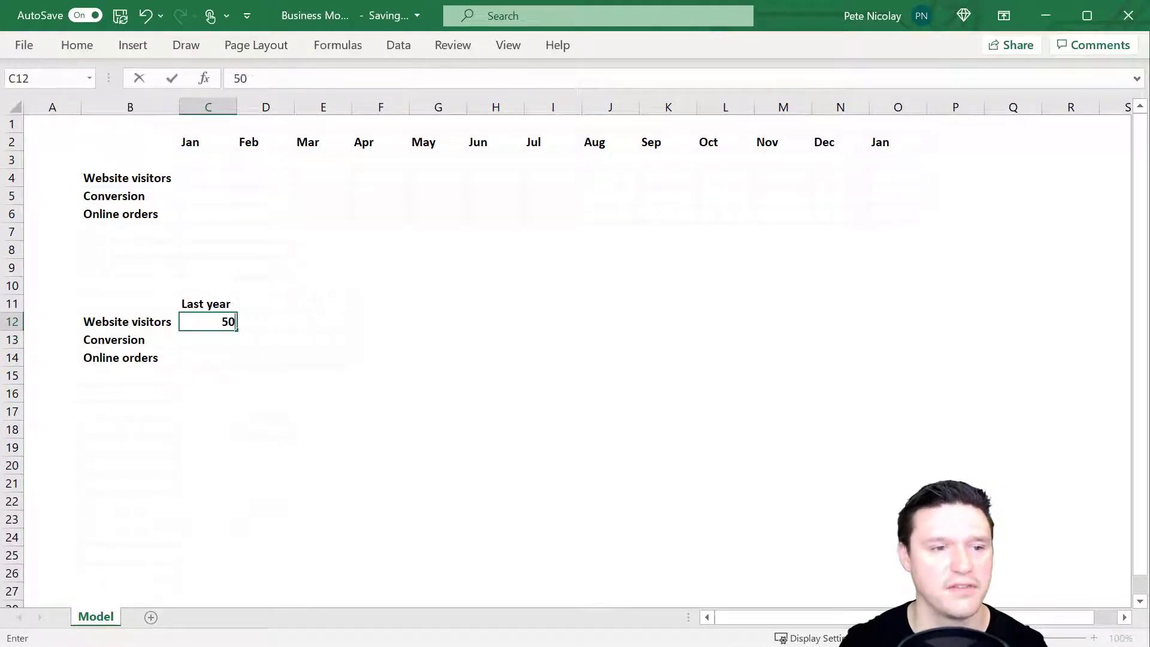
{"action": "type", "text": "00"}
{"action": "key", "text": "Return"}
{"action": "type", "text": "5%"}
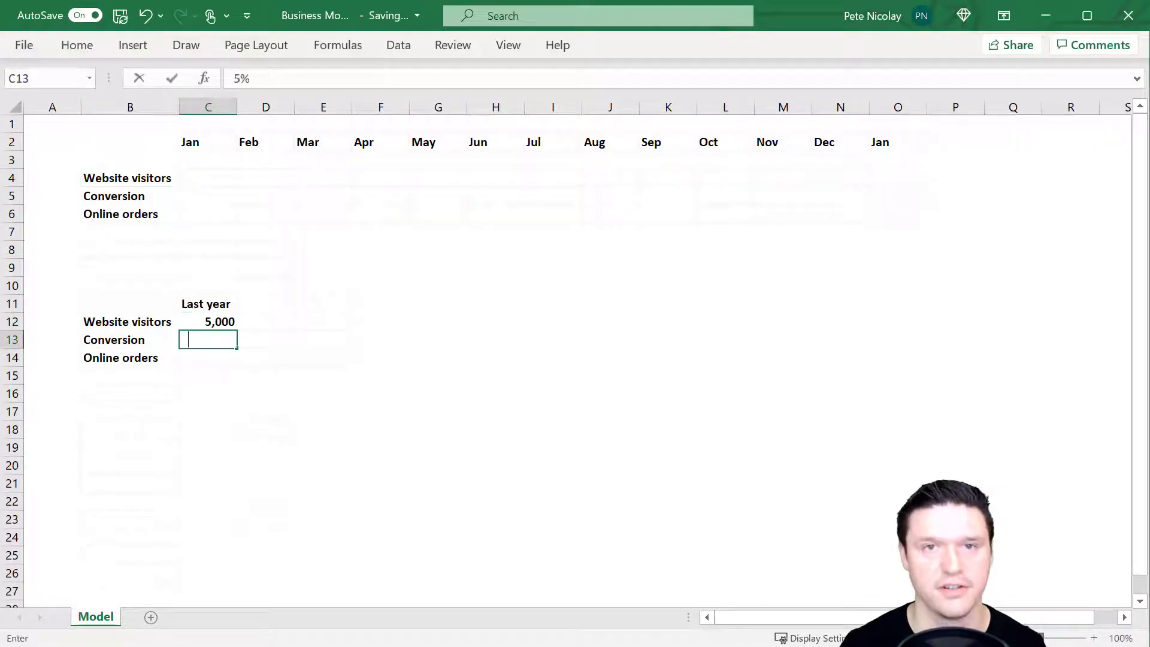
{"action": "key", "text": "Return"}
Step: Calculate annual orders as =C12*C13*12 (3,000) and italicise the Last year column C11:C14
{"action": "type", "text": "+"}
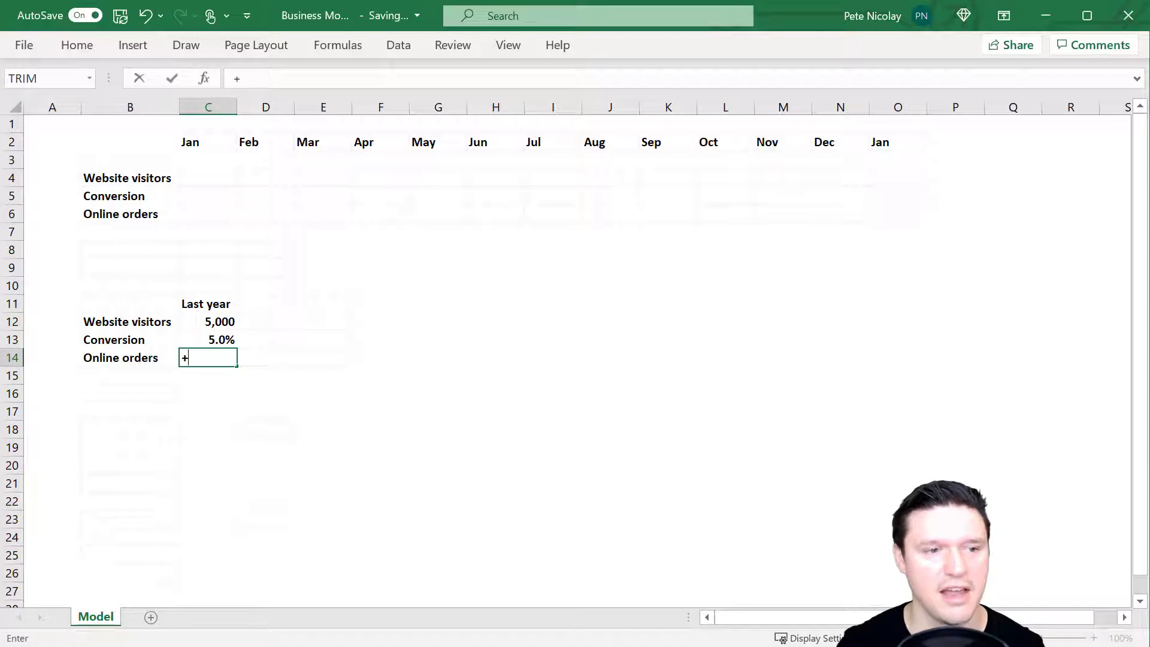
{"action": "key", "text": "Up"}
{"action": "key", "text": "Up"}
{"action": "type", "text": "*"}
{"action": "key", "text": "Up"}
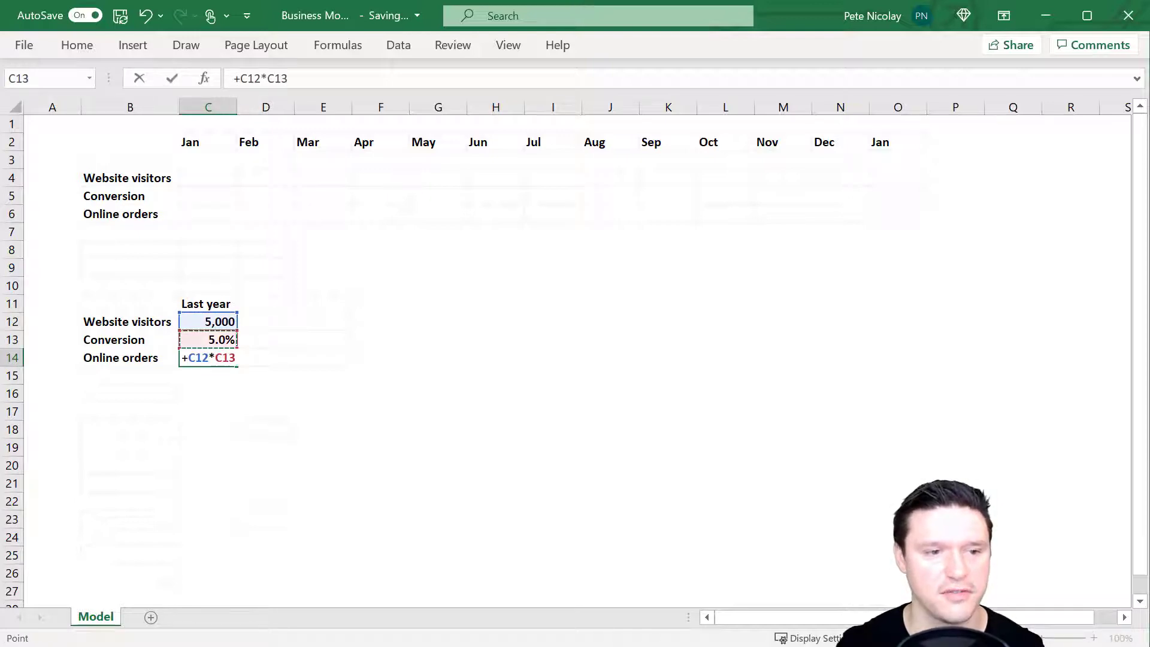
{"action": "type", "text": "*12"}
{"action": "key", "text": "Return"}
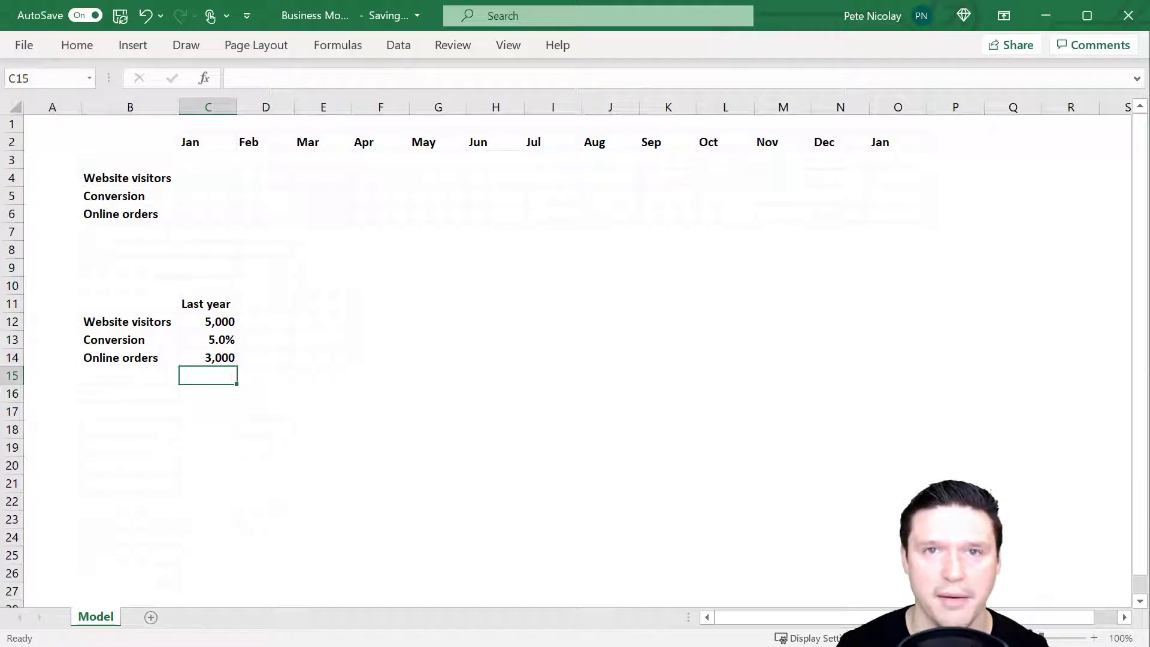
{"action": "left_click_drag", "start_coordinate": [204, 304], "coordinate": [196, 357]}
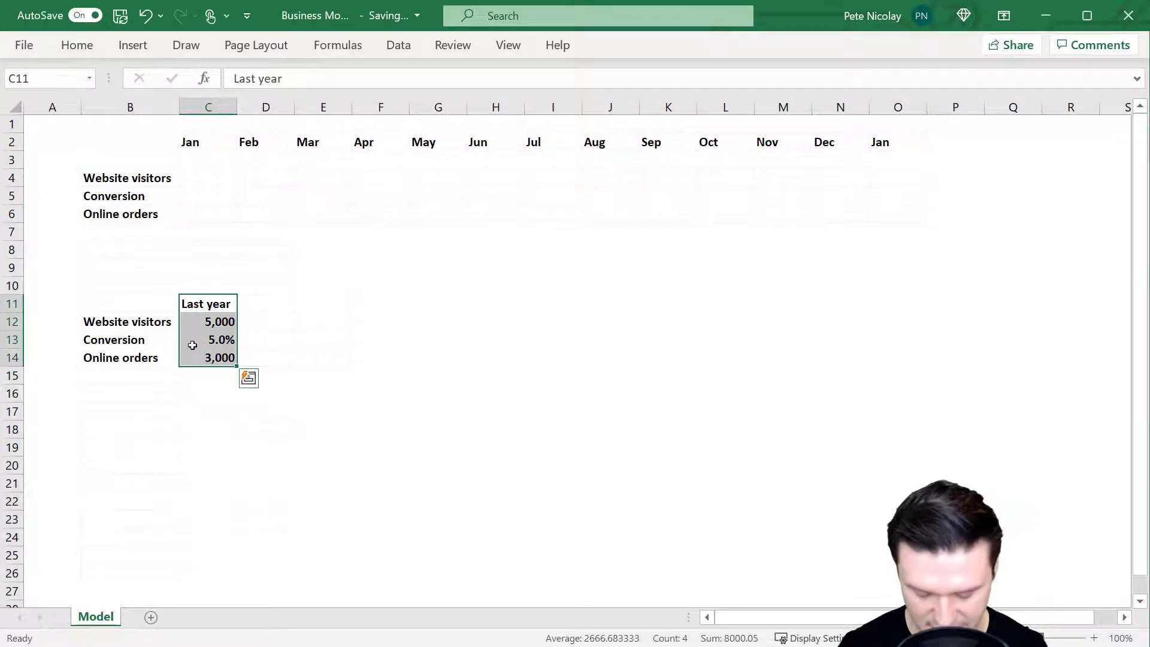
{"action": "key", "text": "ctrl+i"}
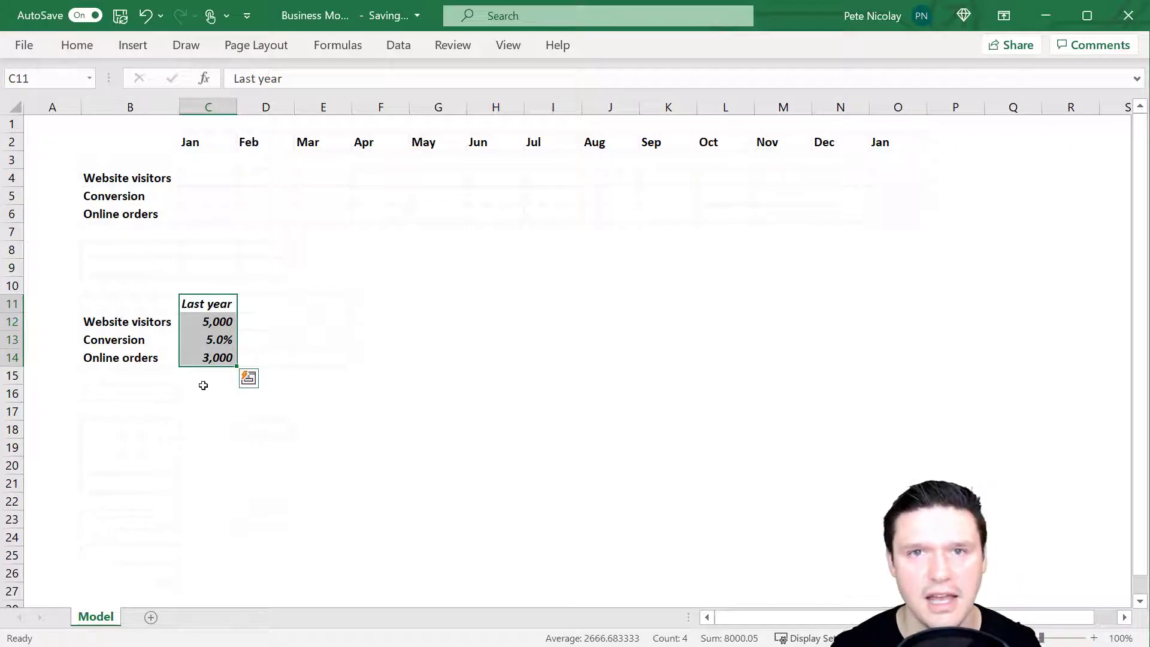
Step: Copy the Last year column to D11:D14 without italics and head it 'This year'
{"action": "key", "text": "ctrl+c"}
{"action": "key", "text": "Right"}
{"action": "key", "text": "ctrl+v"}
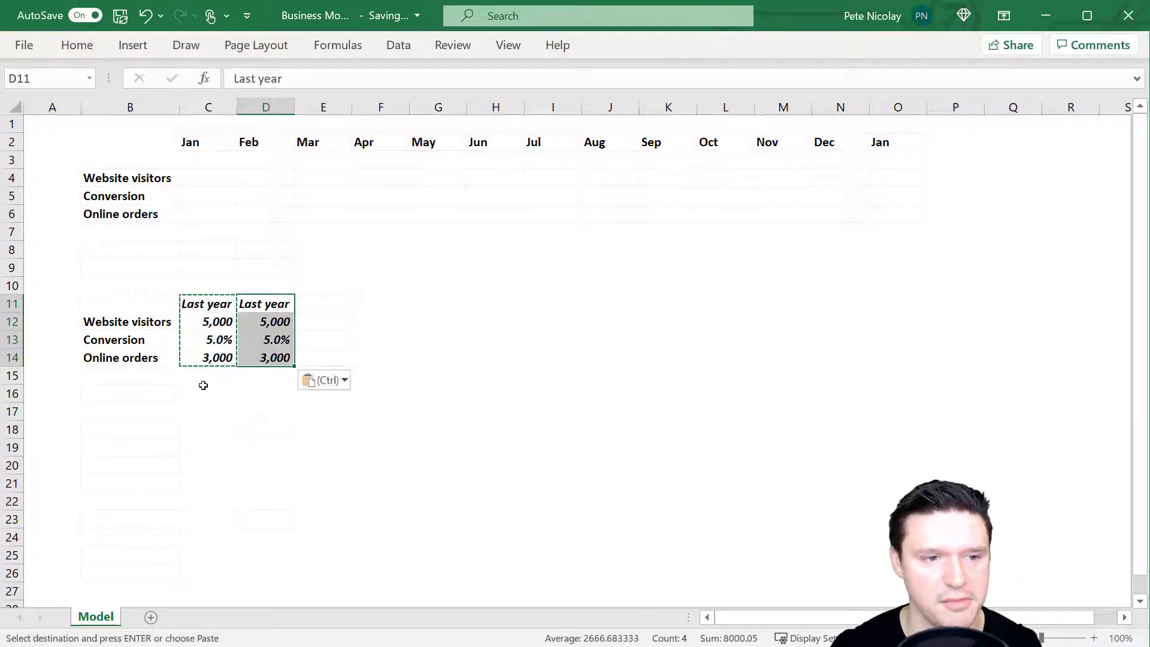
{"action": "key", "text": "Escape"}
{"action": "key", "text": "ctrl+i"}
{"action": "key", "text": "Up"}
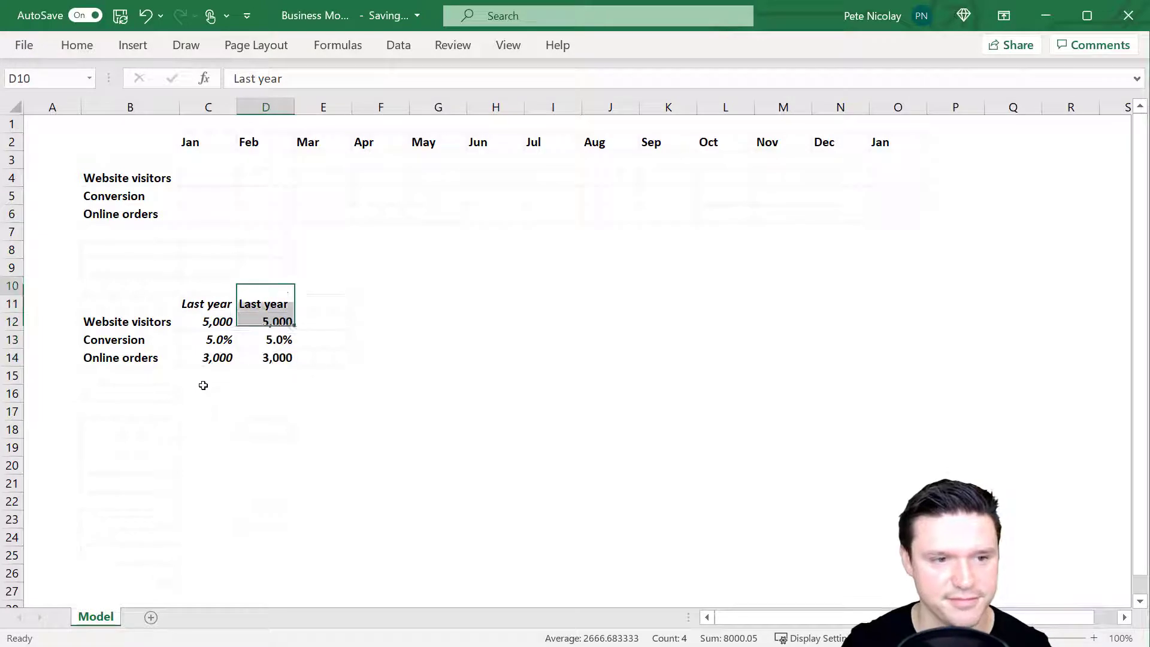
{"action": "key", "text": "Down"}
{"action": "type", "text": "This yea"}
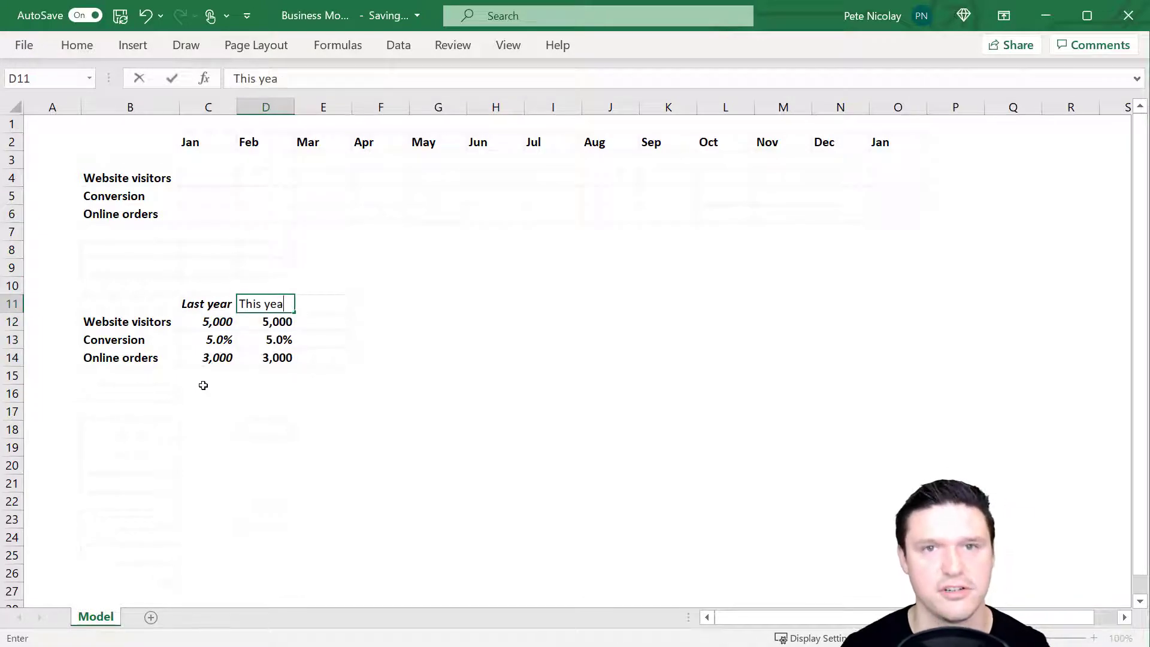
{"action": "key", "text": "Return"}
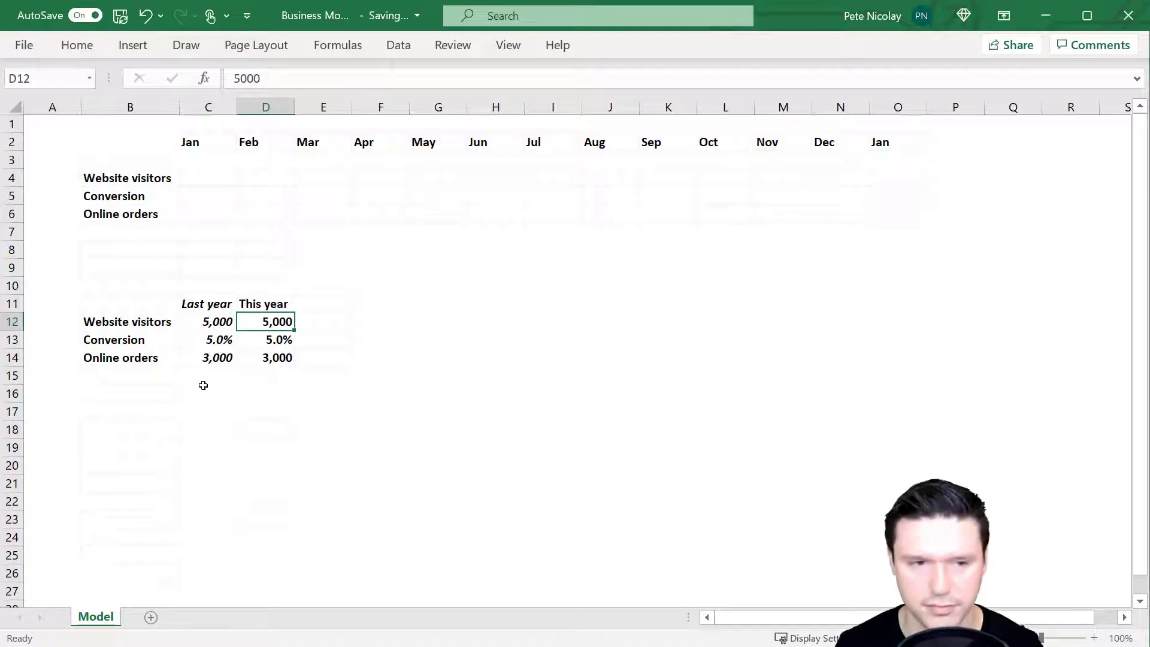
Step: Add a 'Goal' header in E11
{"action": "key", "text": "Up"}
{"action": "key", "text": "Right"}
{"action": "key", "text": "Left"}
{"action": "key", "text": "Right"}
{"action": "type", "text": "H"}
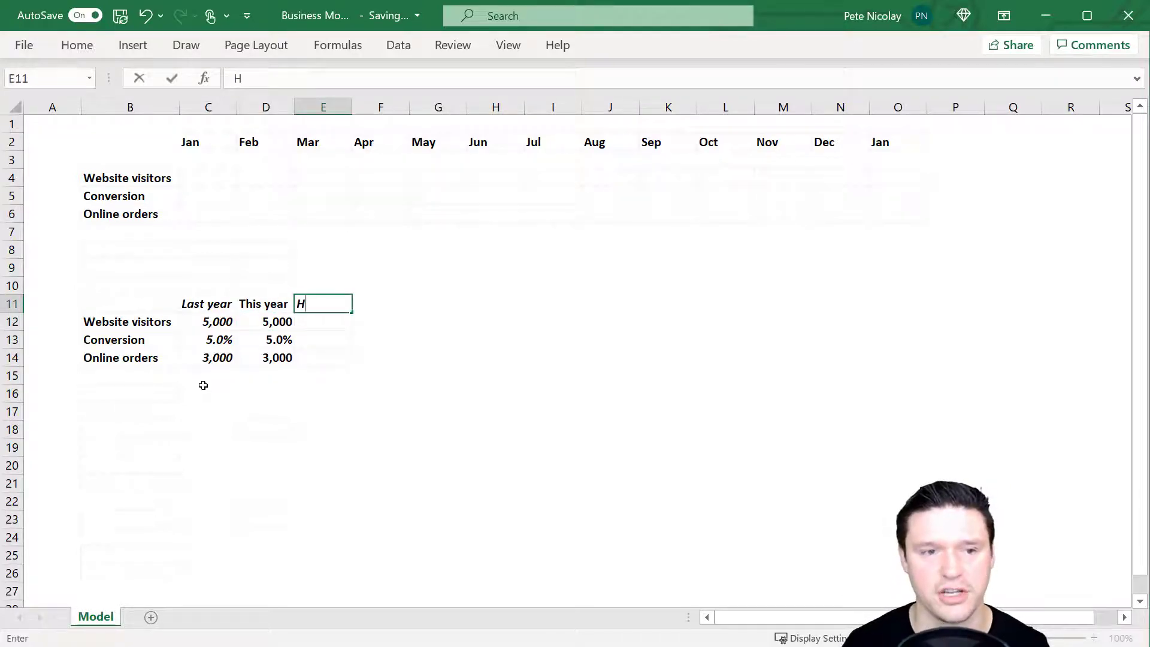
{"action": "key", "text": "Escape"}
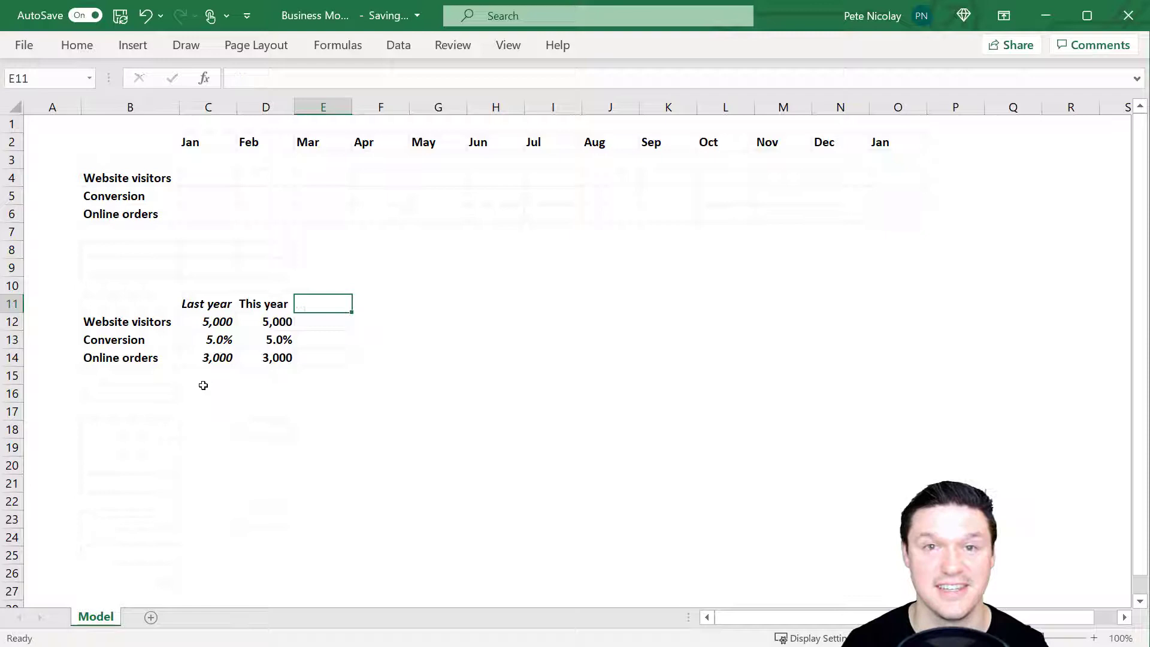
{"action": "type", "text": "Goal"}
{"action": "key", "text": "Return"}
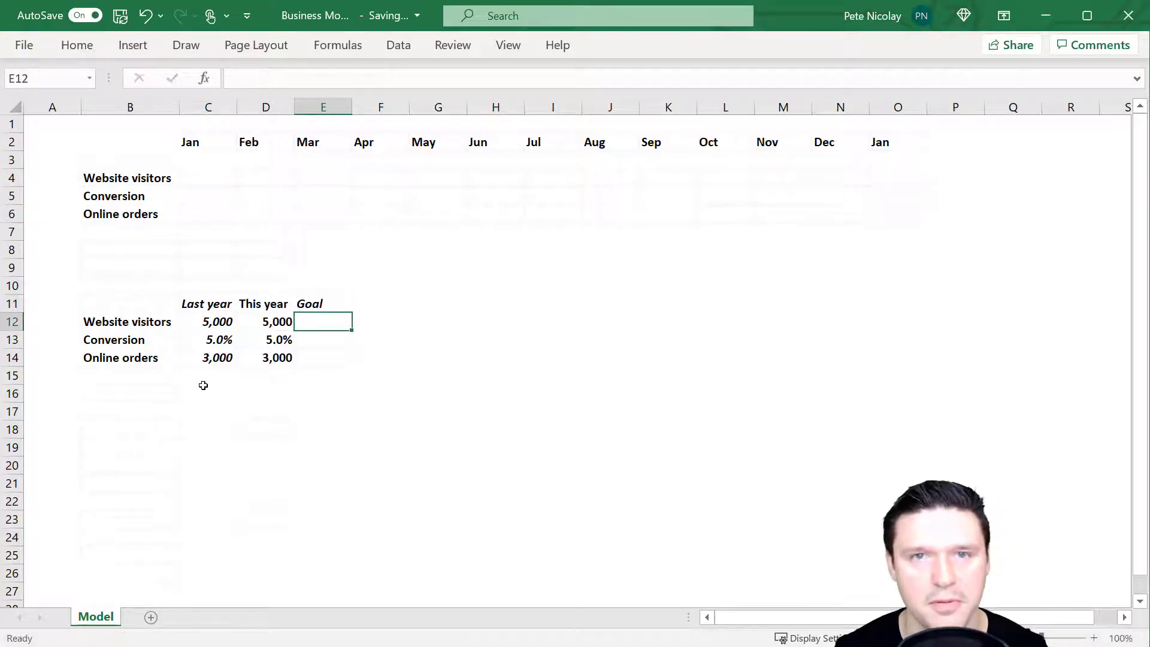
Step: Set this year's visitors to =C12*(1+E12) and paste-special it onto conversion D13
{"action": "key", "text": "Left"}
{"action": "type", "text": "5000"}
{"action": "key", "text": "Escape"}
{"action": "type", "text": "+"}
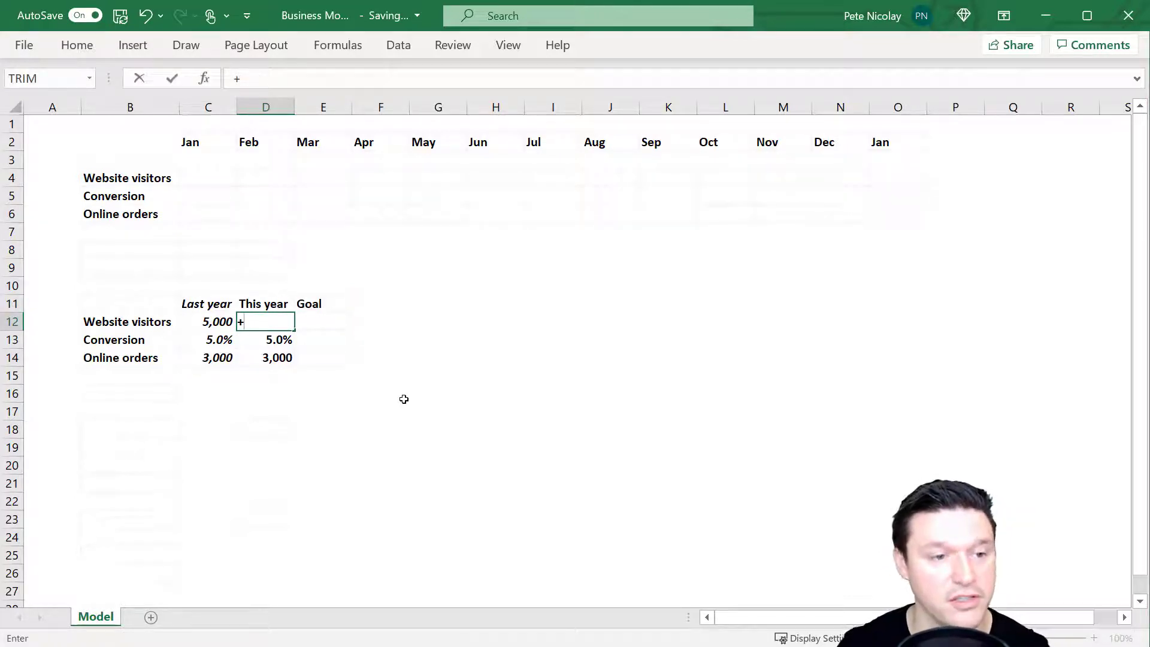
{"action": "key", "text": "Left"}
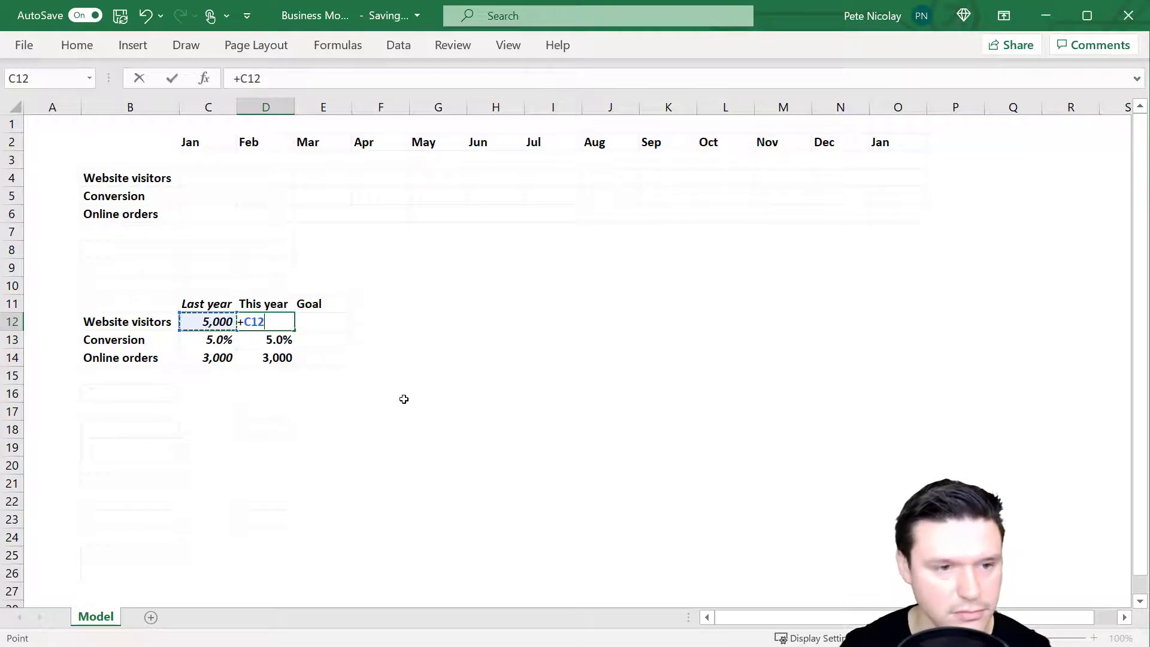
{"action": "type", "text": "*"}
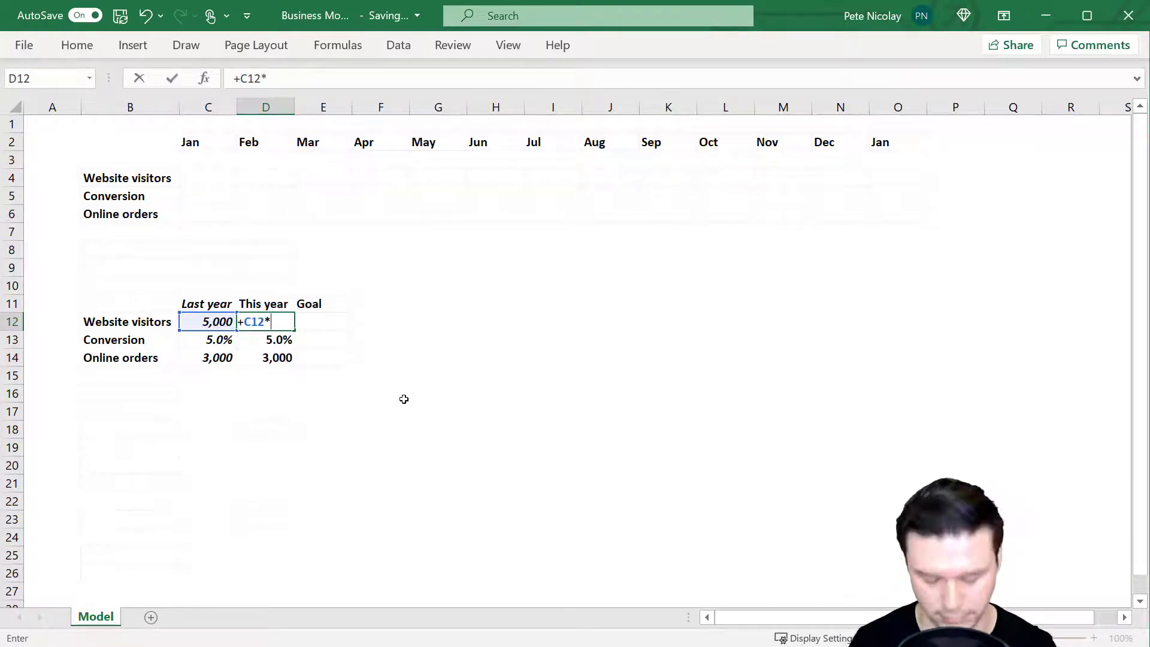
{"action": "type", "text": "(1+"}
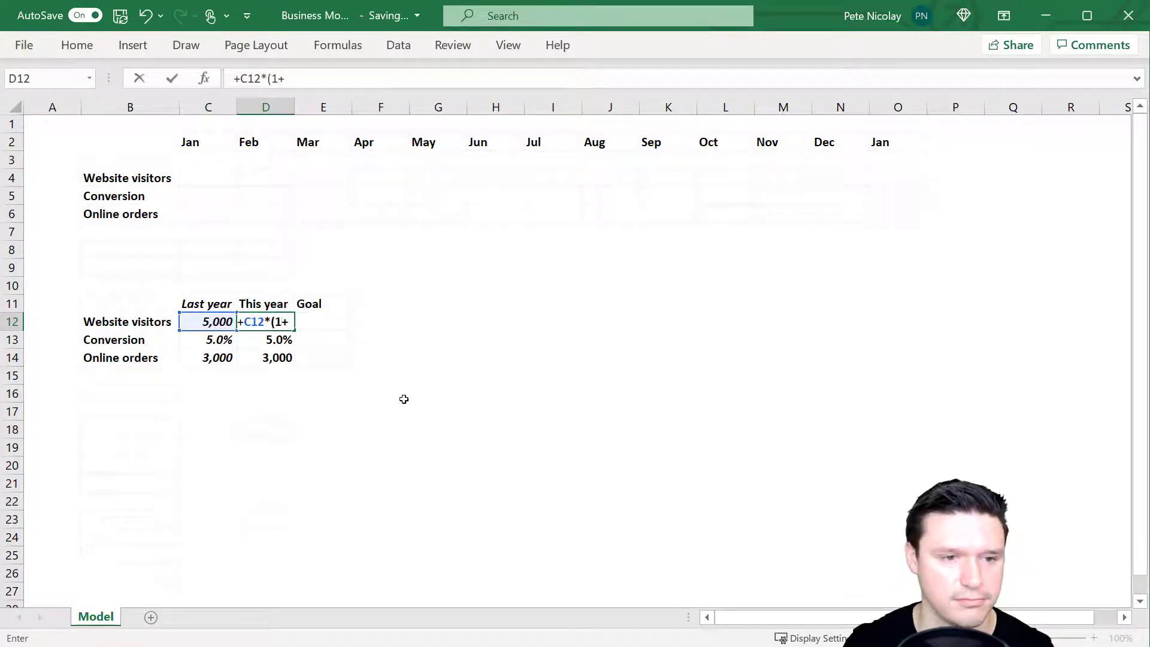
{"action": "key", "text": "Right"}
{"action": "type", "text": ")"}
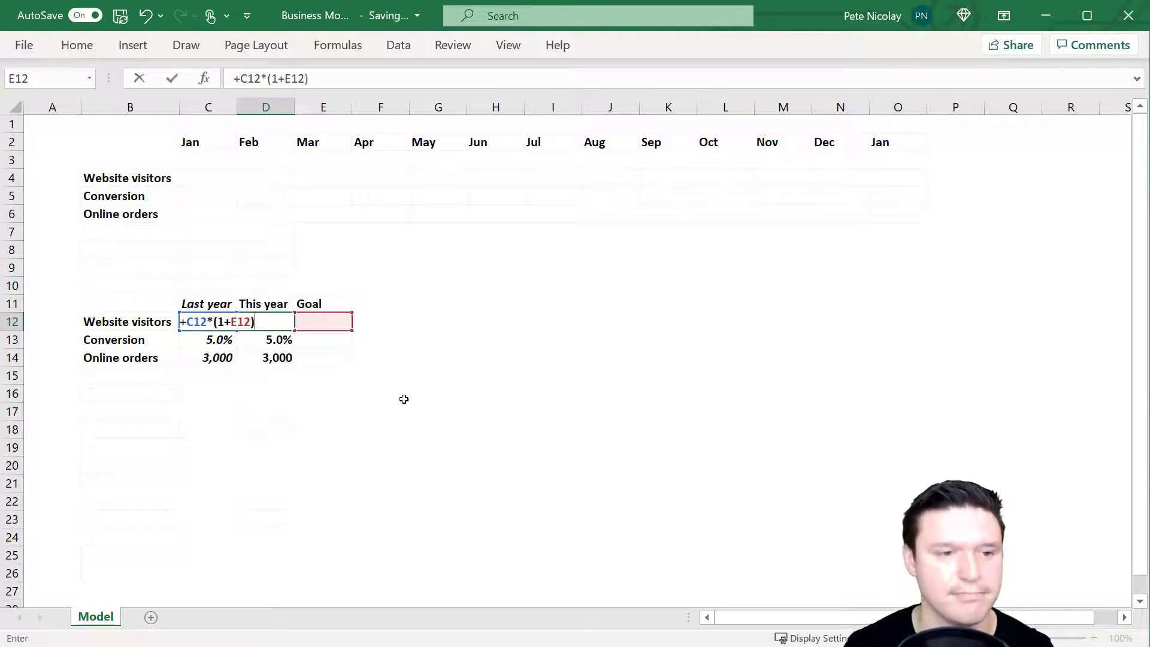
{"action": "key", "text": "ctrl+Return"}
{"action": "key", "text": "ctrl+c"}
{"action": "key", "text": "Down"}
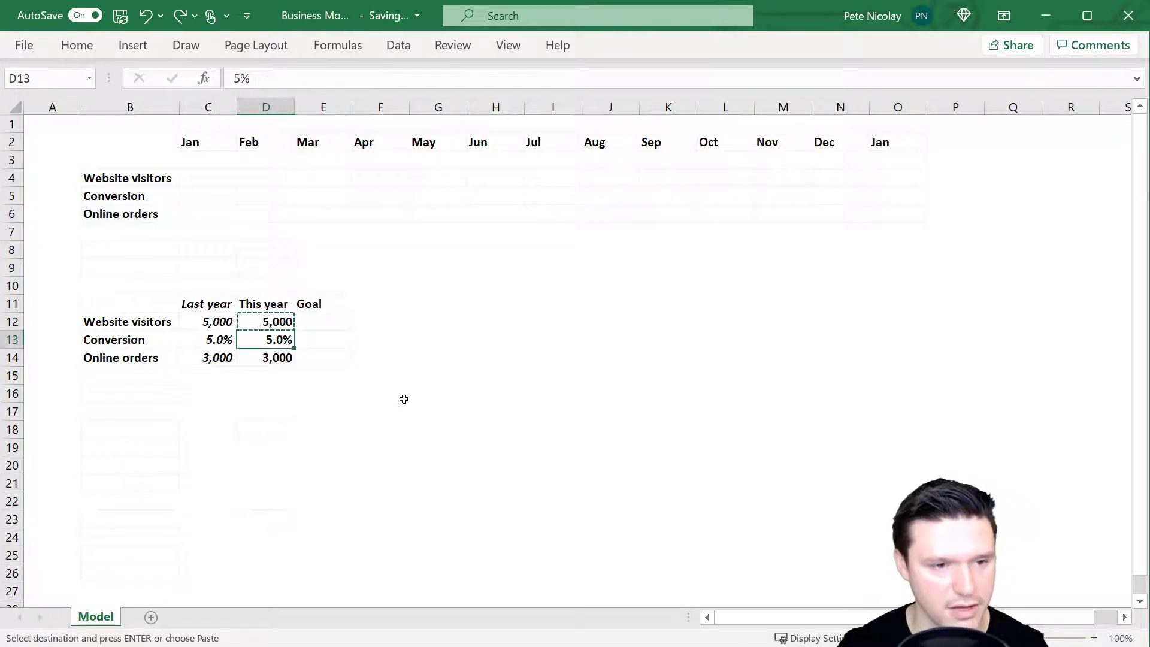
{"action": "key", "text": "shift+F10"}
{"action": "key", "text": "s"}
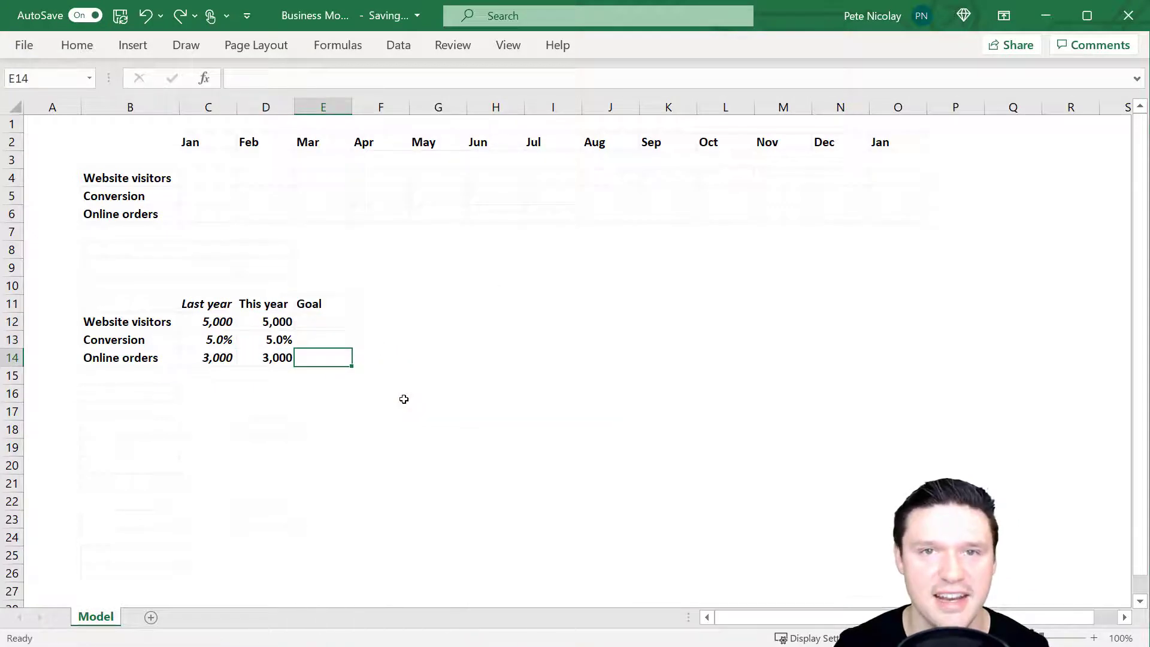
Step: Show orders growth in E14 with =D14/C14-1, giving 0%
{"action": "type", "text": "+"}
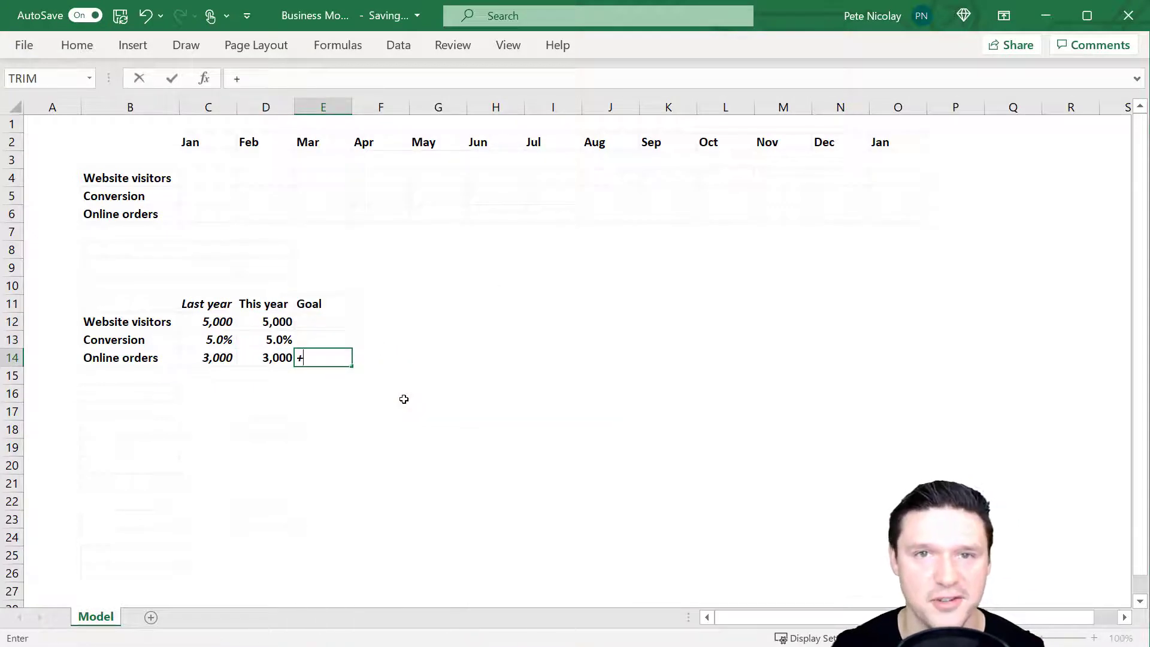
{"action": "key", "text": "Left"}
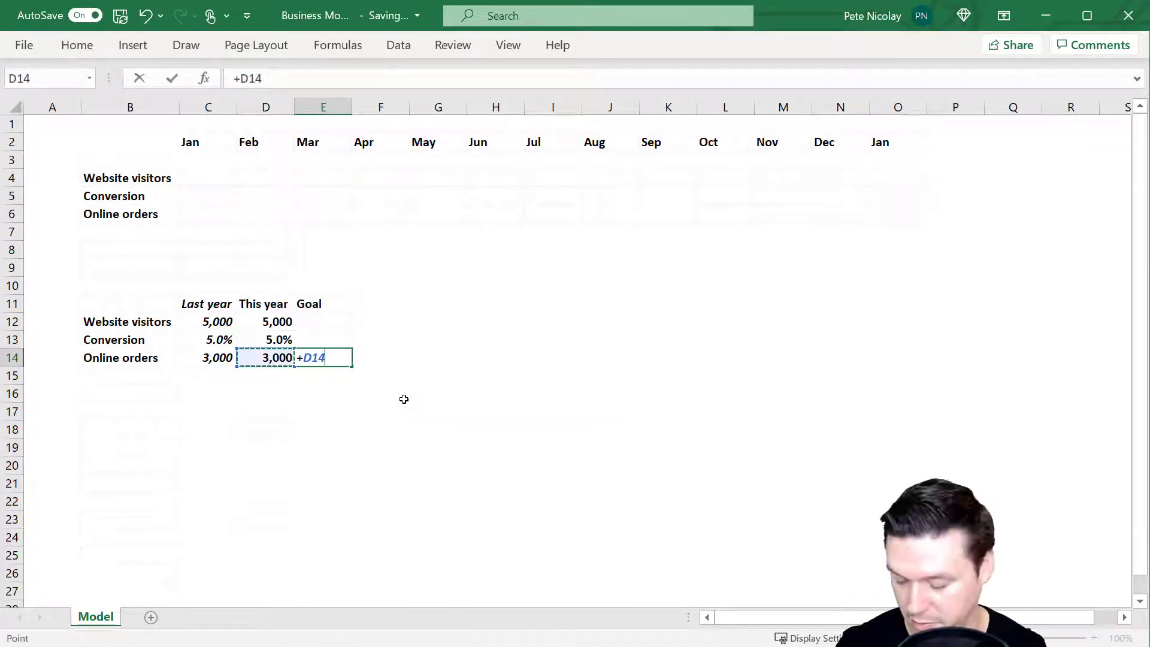
{"action": "type", "text": "/"}
{"action": "key", "text": "Left"}
{"action": "key", "text": "Left"}
{"action": "type", "text": "-"}
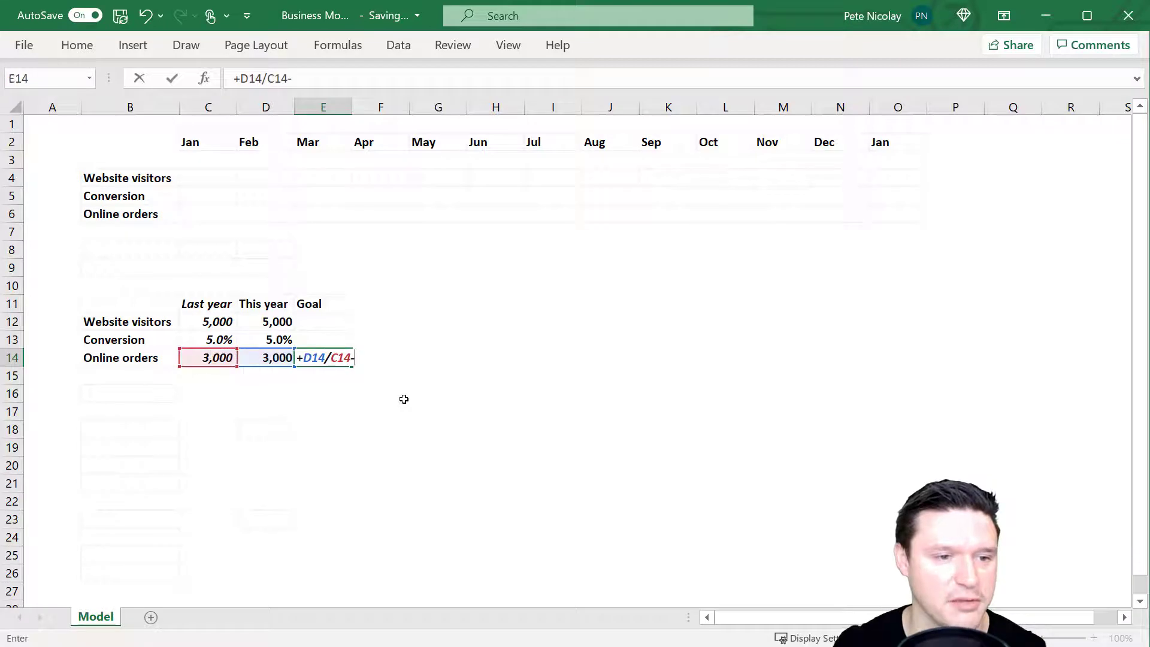
{"action": "type", "text": "1"}
{"action": "key", "text": "ctrl+Return"}
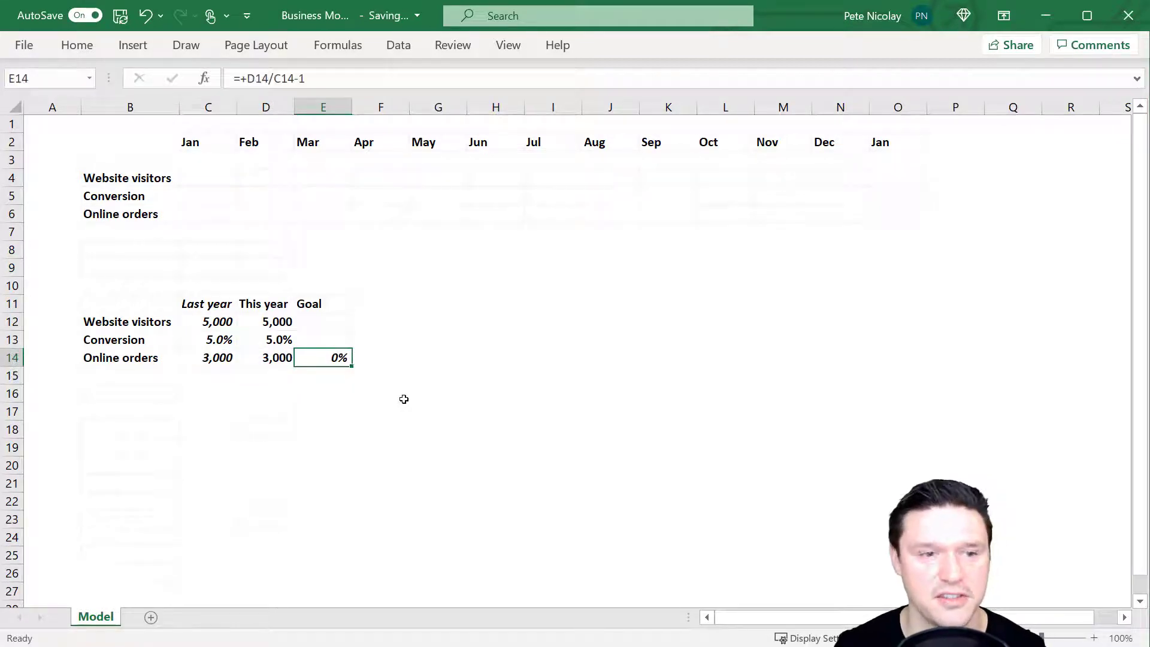
{"action": "key", "text": "Up"}
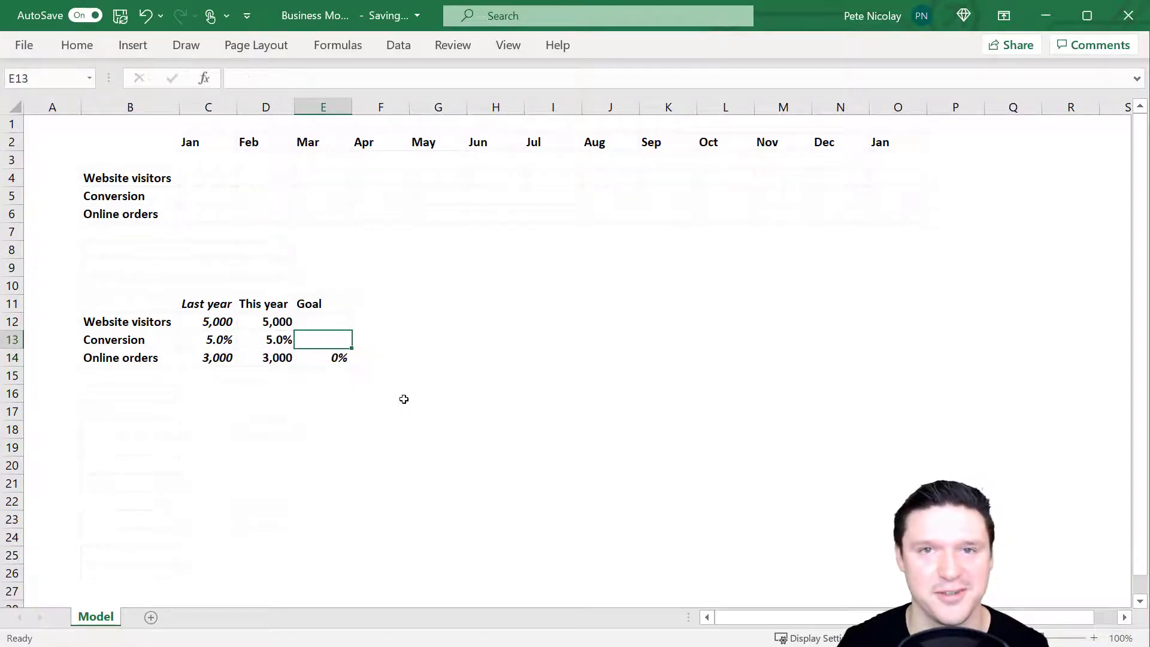
{"action": "key", "text": "ctrl+Home"}
Step: Link January visitors to =$D$12 and fill 5,000 across all months
{"action": "type", "text": "+"}
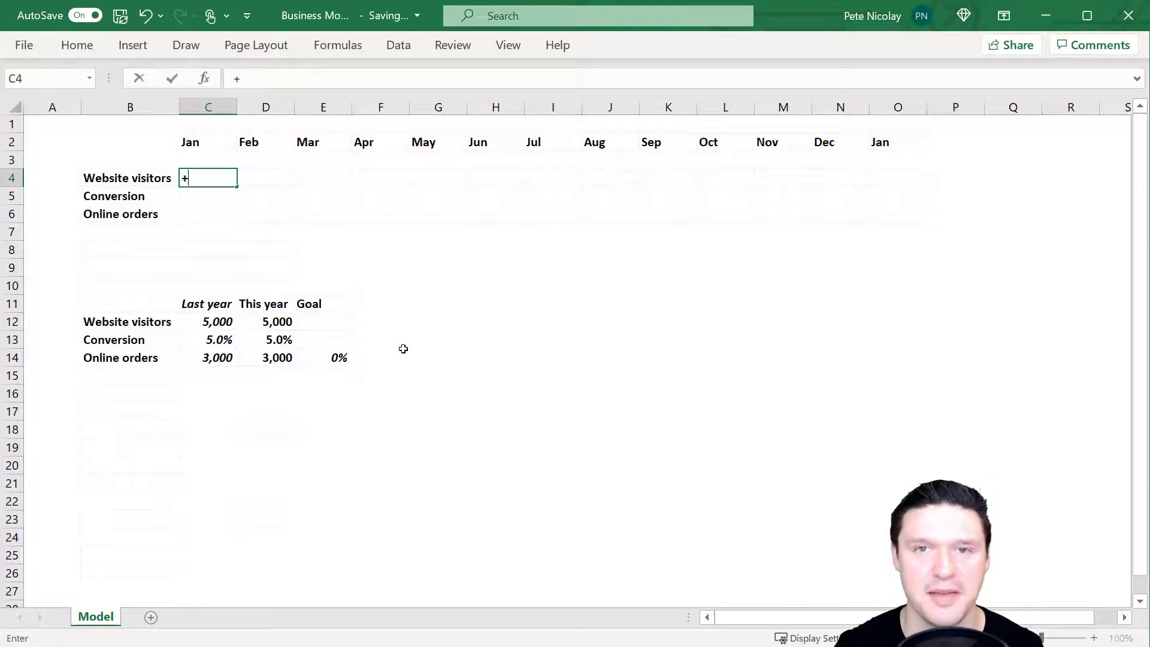
{"action": "left_click", "coordinate": [282, 321]}
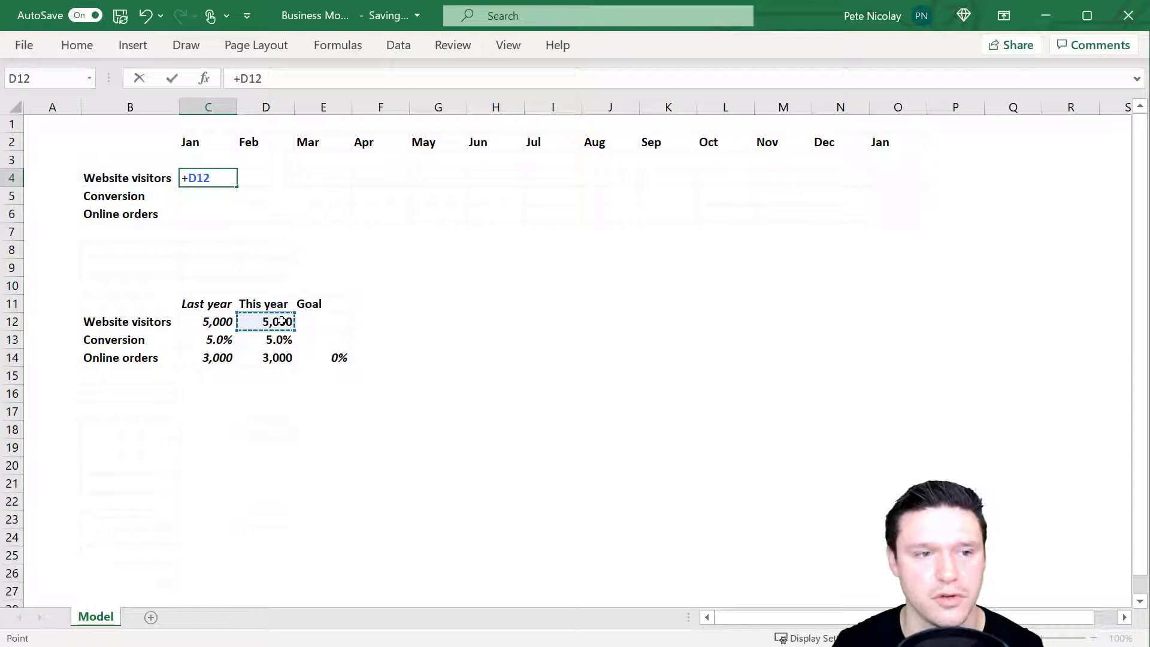
{"action": "key", "text": "F4"}
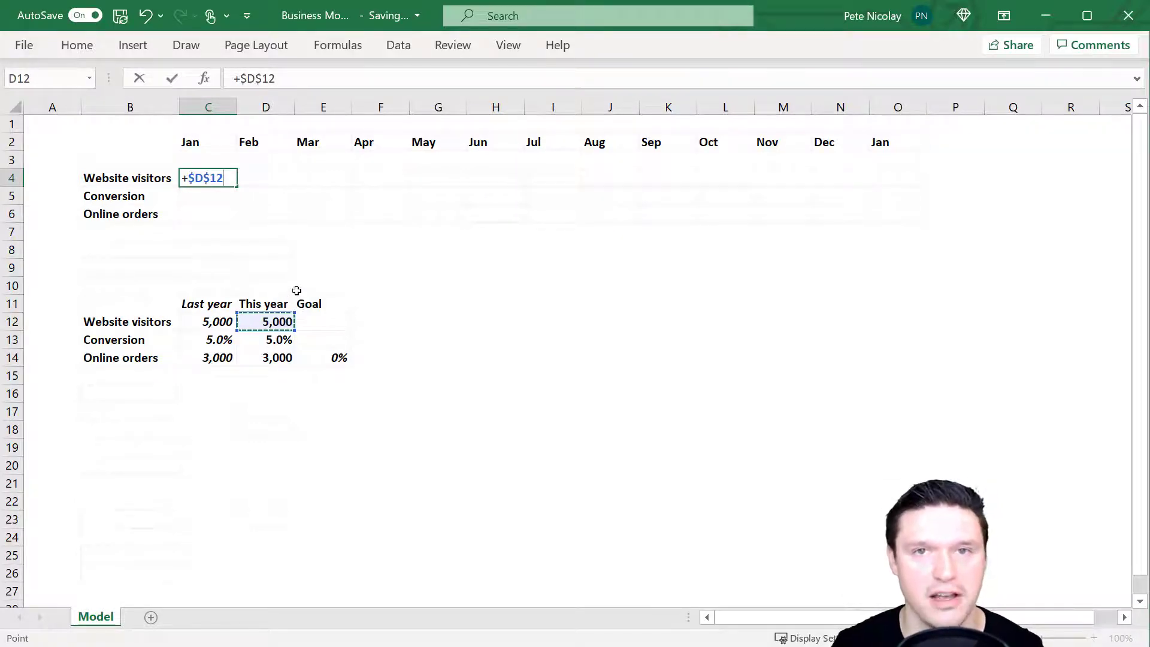
{"action": "key", "text": "Return"}
{"action": "key", "text": "Up"}
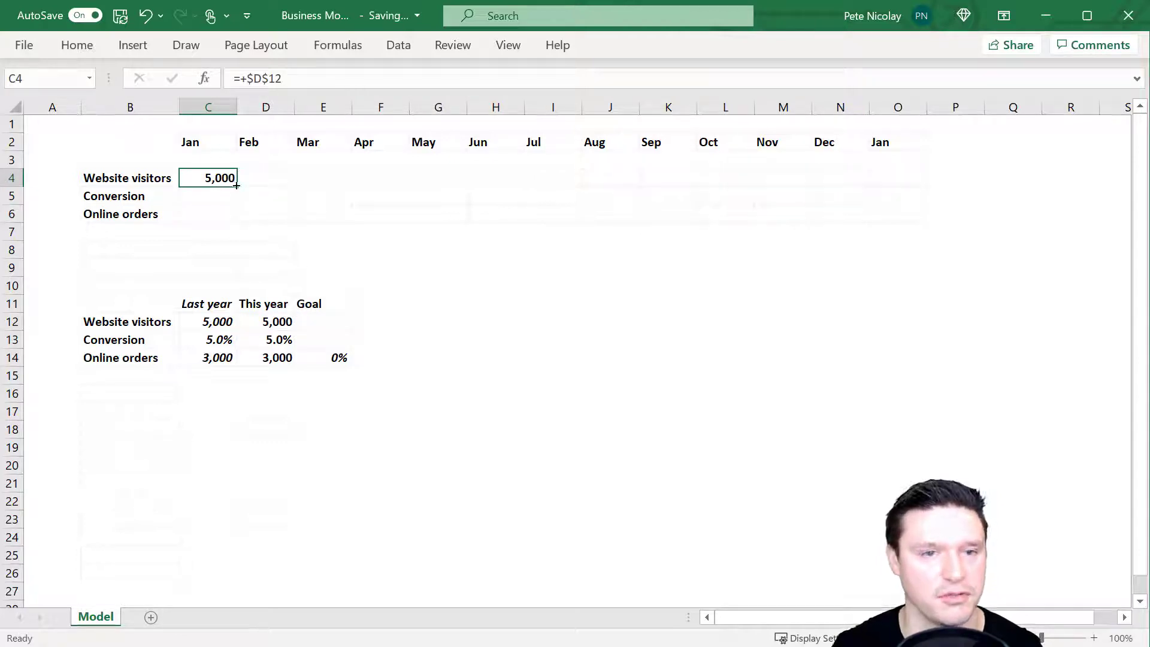
{"action": "left_click_drag", "start_coordinate": [237, 186], "coordinate": [926, 195]}
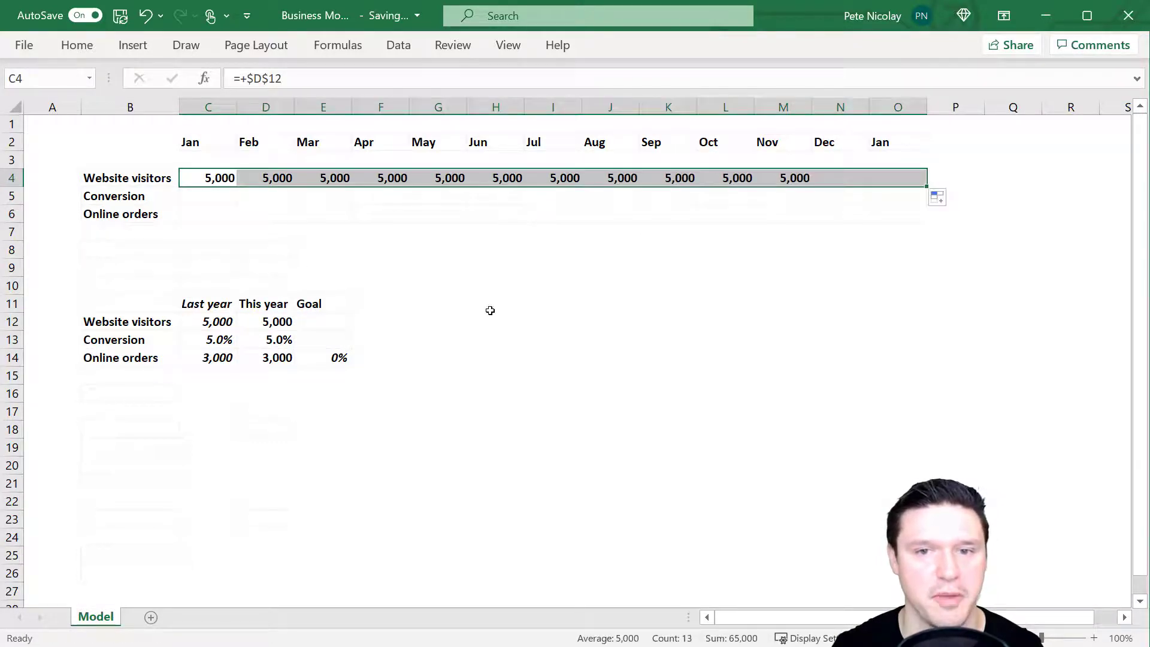
Step: Link January conversion to =$D$13 and fill 5.0% across all months
{"action": "left_click", "coordinate": [209, 200]}
{"action": "type", "text": "+"}
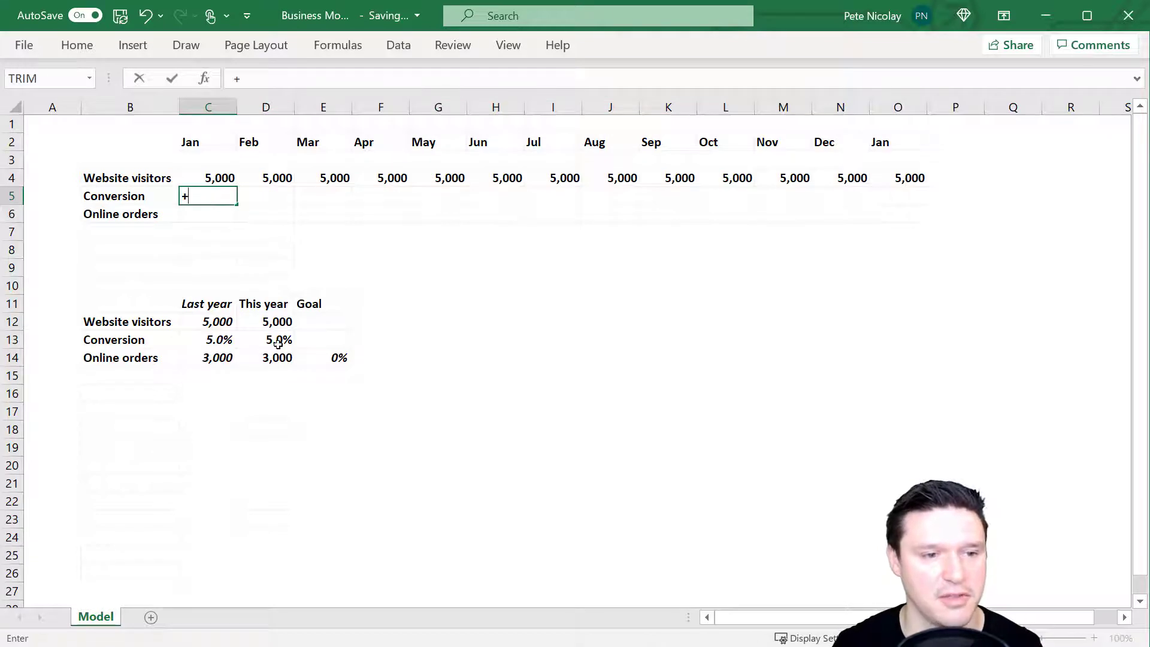
{"action": "left_click", "coordinate": [278, 343]}
{"action": "key", "text": "F4"}
{"action": "key", "text": "ctrl+Return"}
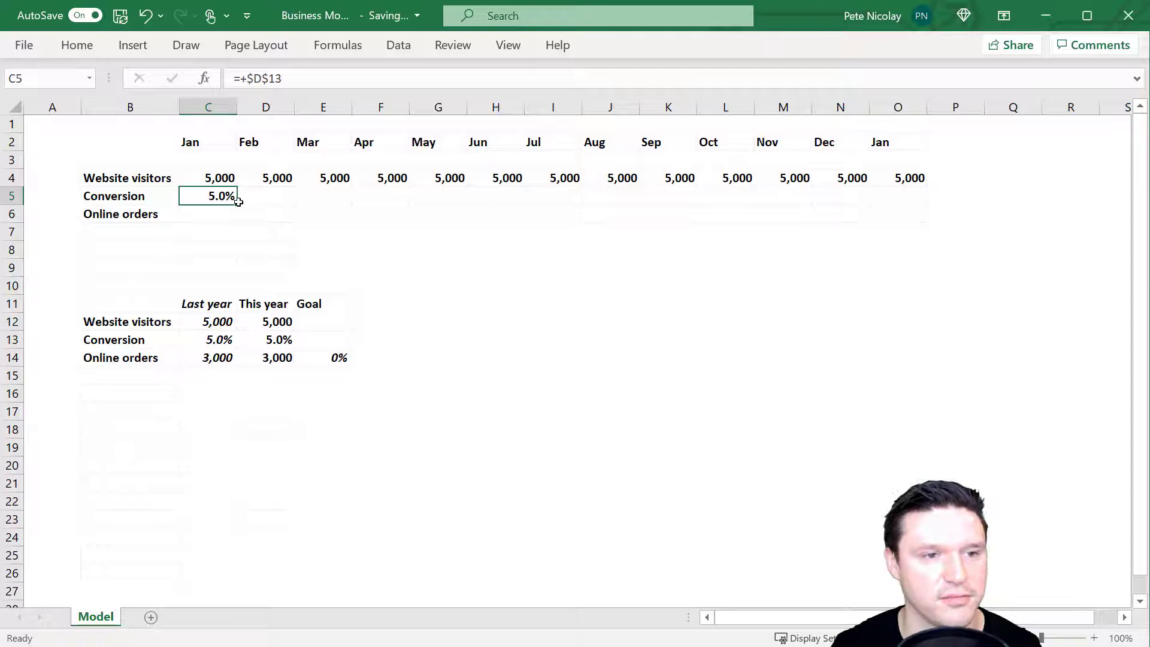
{"action": "left_click_drag", "start_coordinate": [238, 202], "coordinate": [885, 201]}
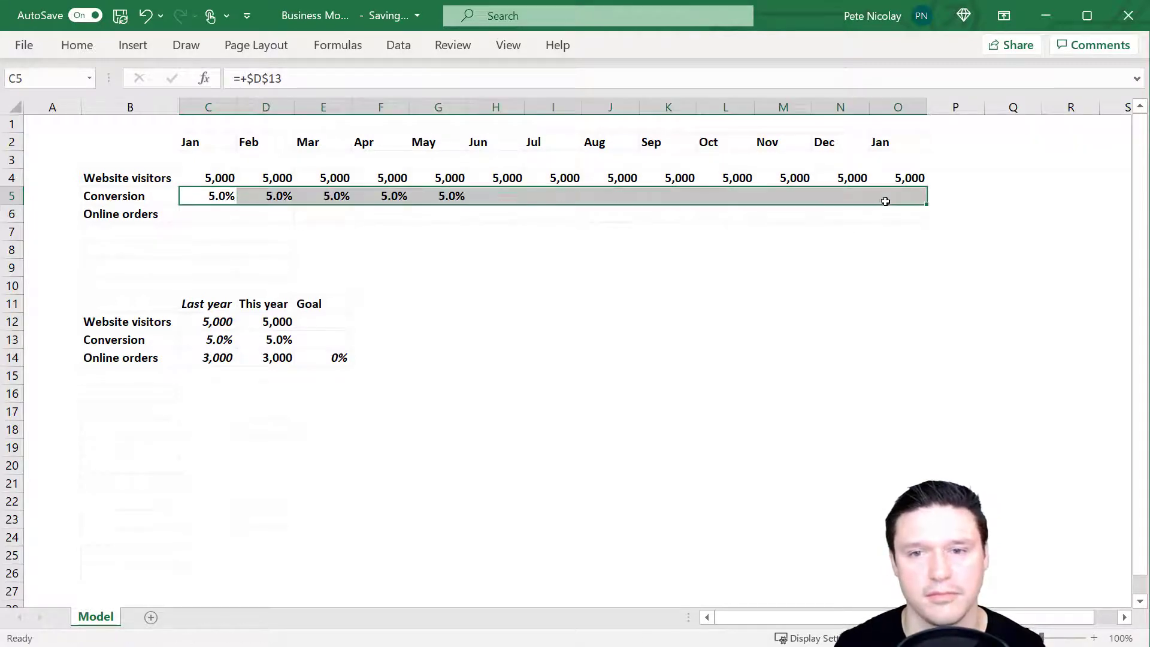
Step: Calculate monthly orders as =C4*C5 and fill 250 across Jan–Dec
{"action": "left_click", "coordinate": [206, 213]}
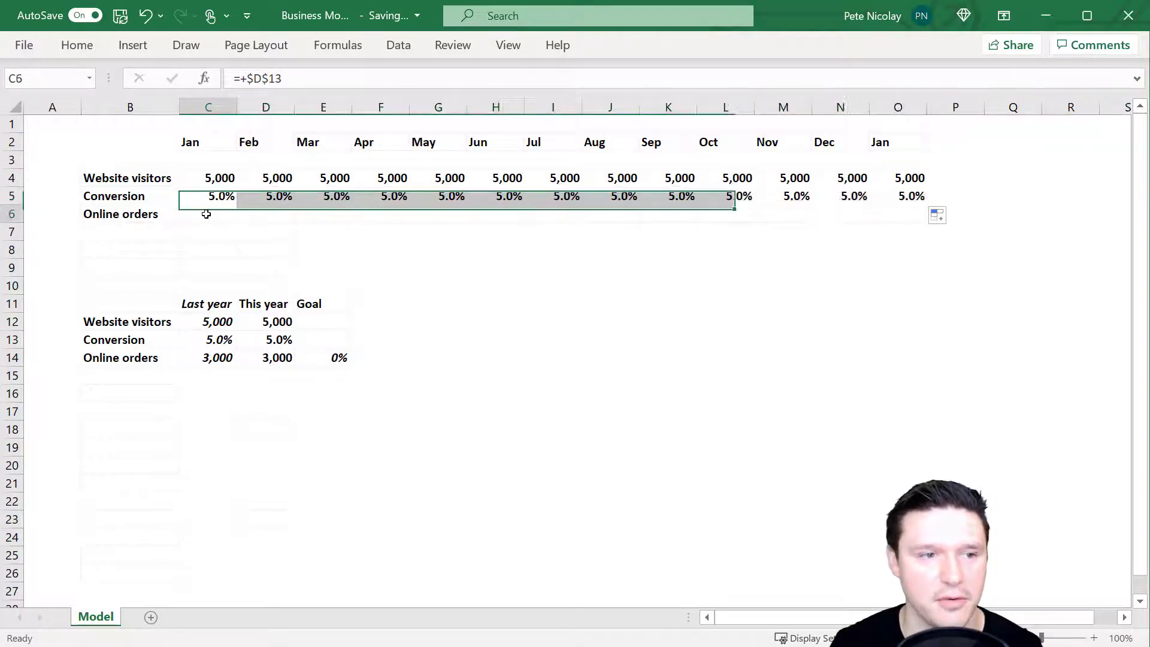
{"action": "type", "text": "+"}
{"action": "key", "text": "Up"}
{"action": "key", "text": "Up"}
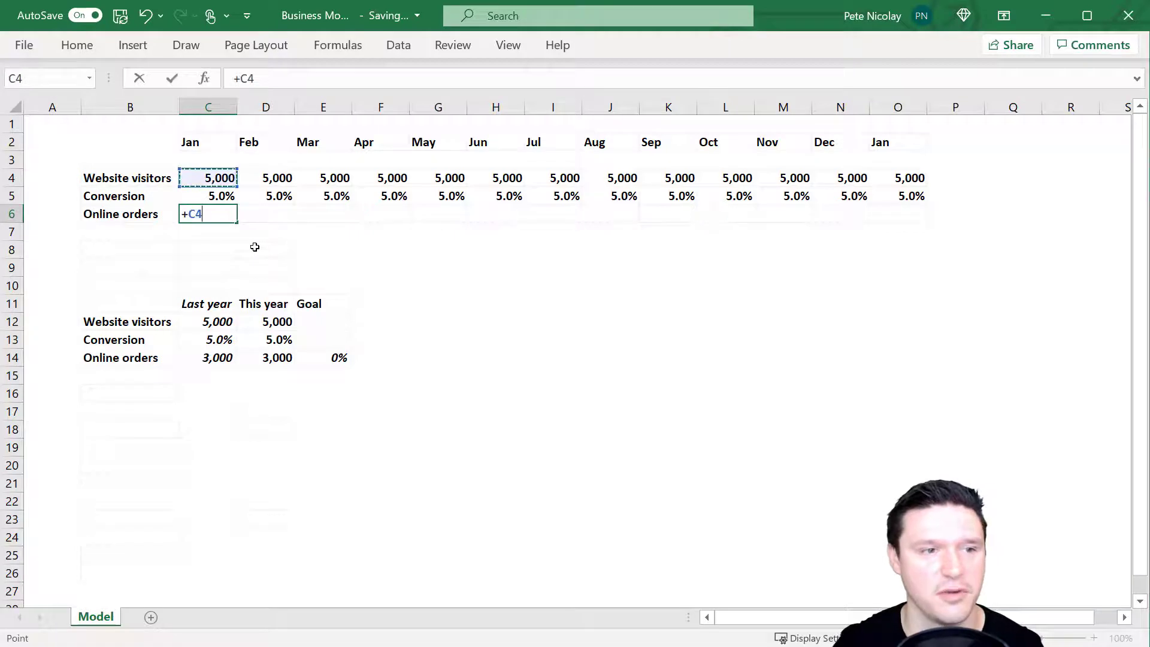
{"action": "type", "text": "*"}
{"action": "key", "text": "Up"}
{"action": "key", "text": "Return"}
{"action": "key", "text": "Up"}
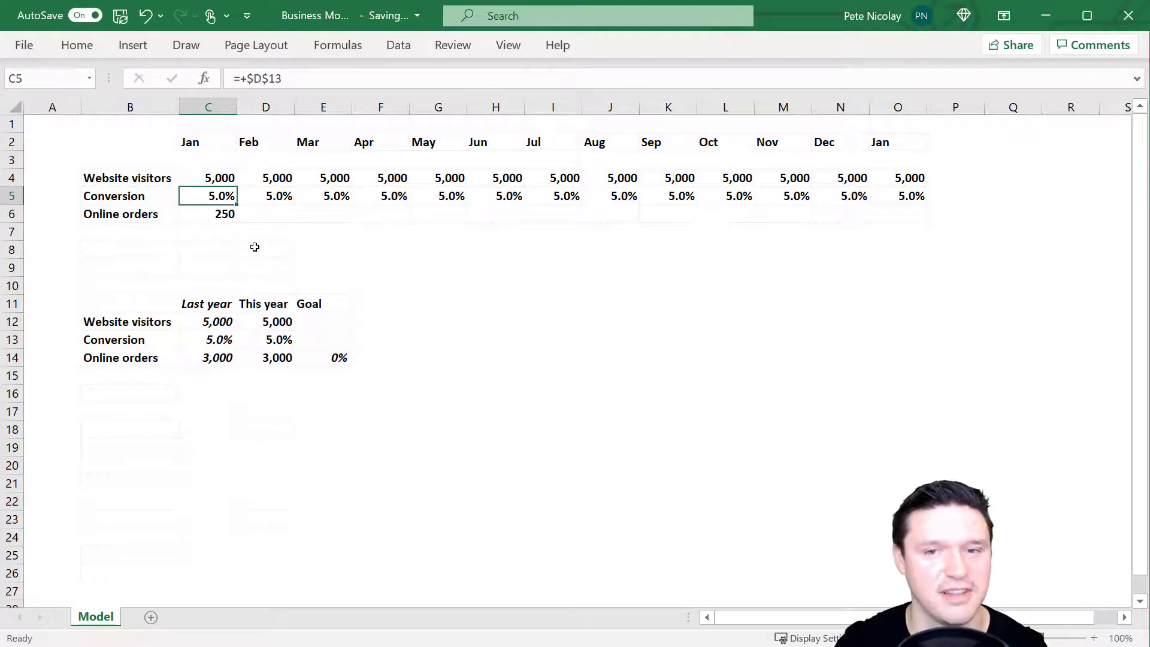
{"action": "key", "text": "ctrl+Right"}
{"action": "key", "text": "Down"}
{"action": "key", "text": "ctrl+shift+Left"}
{"action": "key", "text": "ctrl+r"}
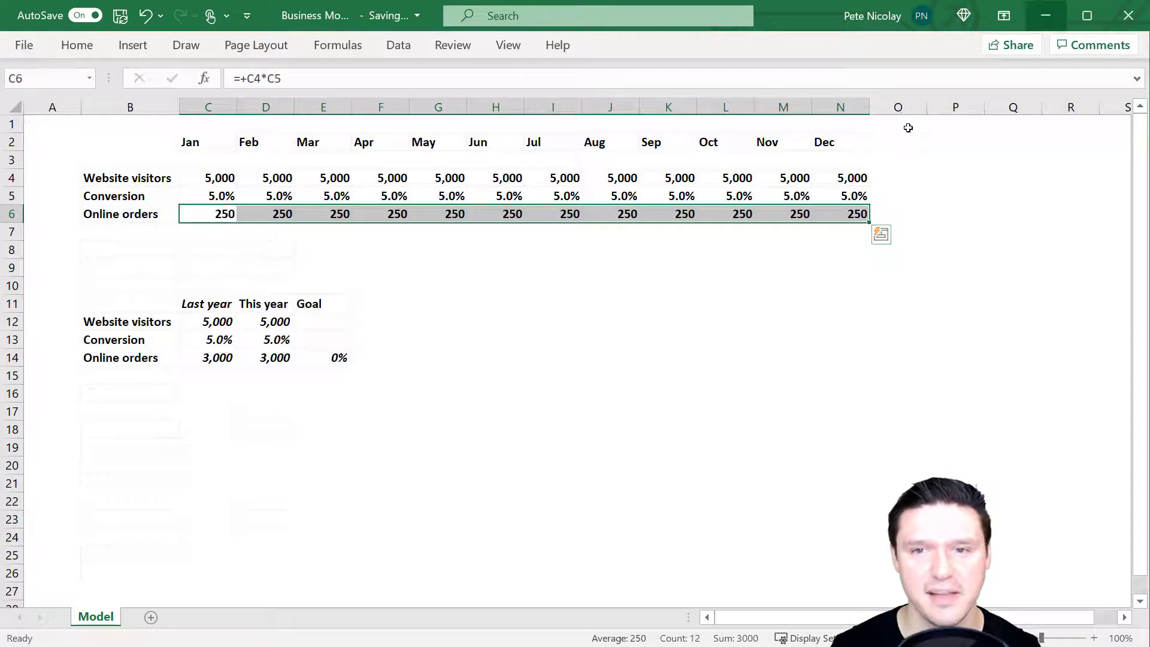
Step: Add a 'Totals' header in O2 and AutoSum monthly orders in O6 to 3,000
{"action": "left_click", "coordinate": [905, 124]}
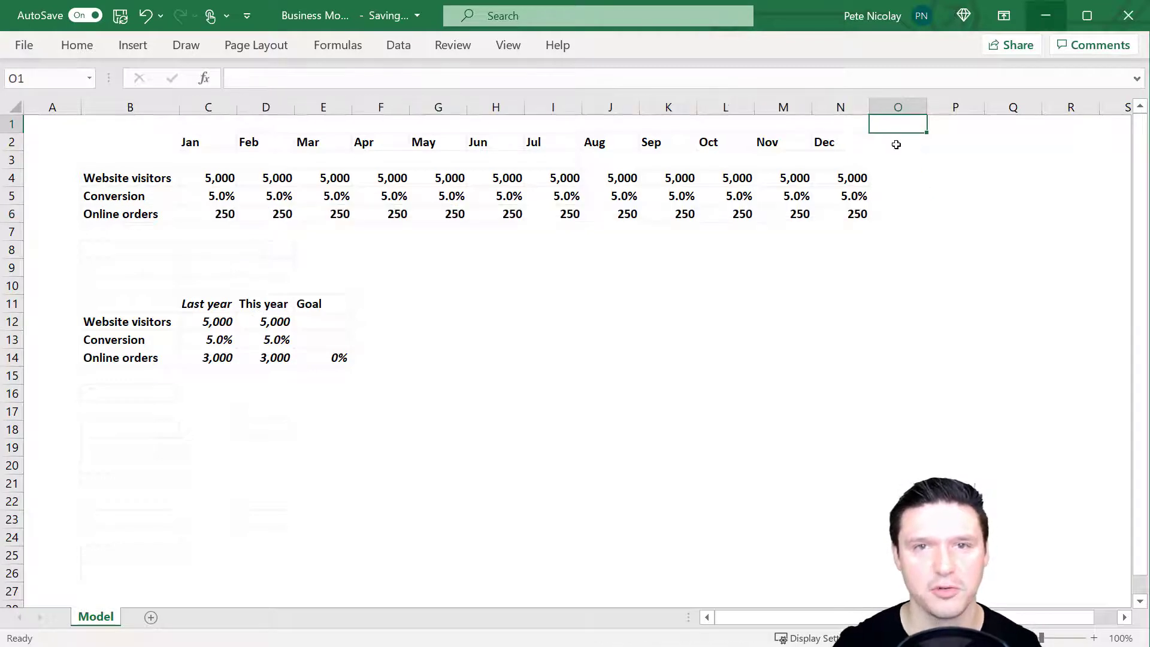
{"action": "double_click", "coordinate": [896, 144]}
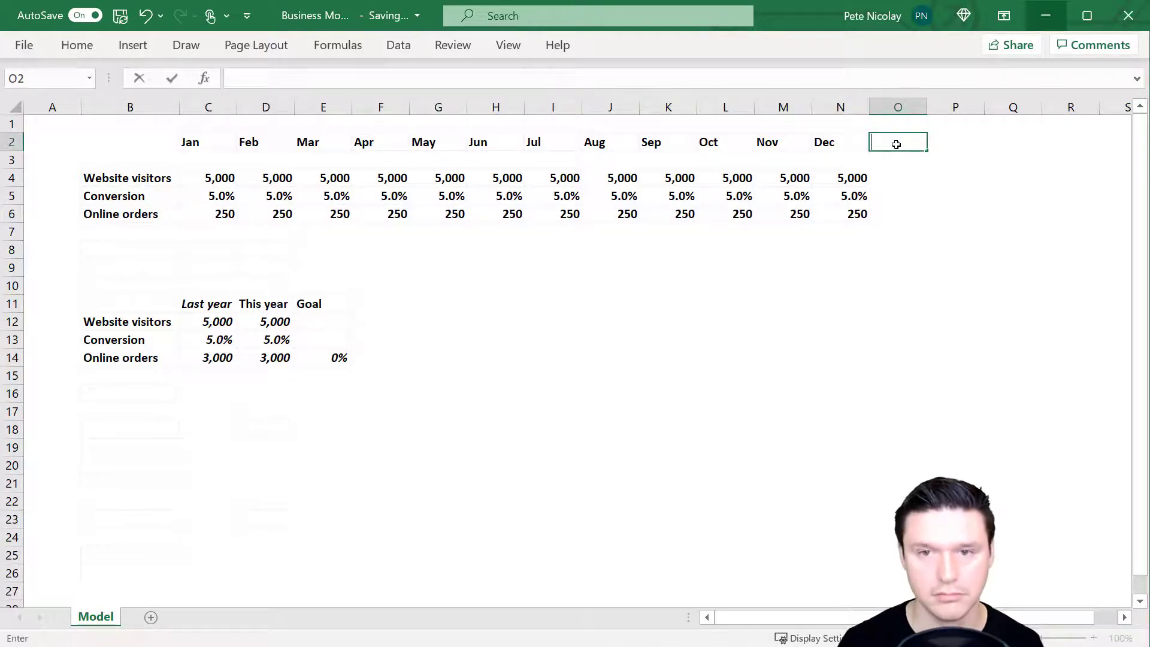
{"action": "type", "text": "Totals"}
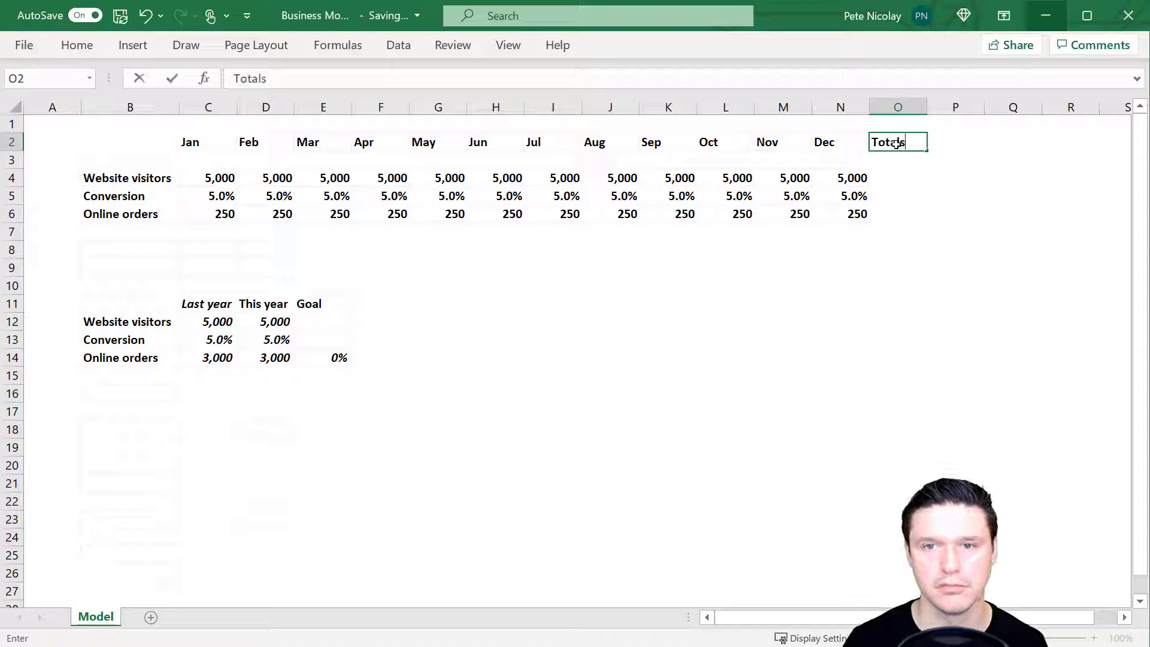
{"action": "key", "text": "Return"}
{"action": "key", "text": "Down"}
{"action": "key", "text": "Down"}
{"action": "key", "text": "Down"}
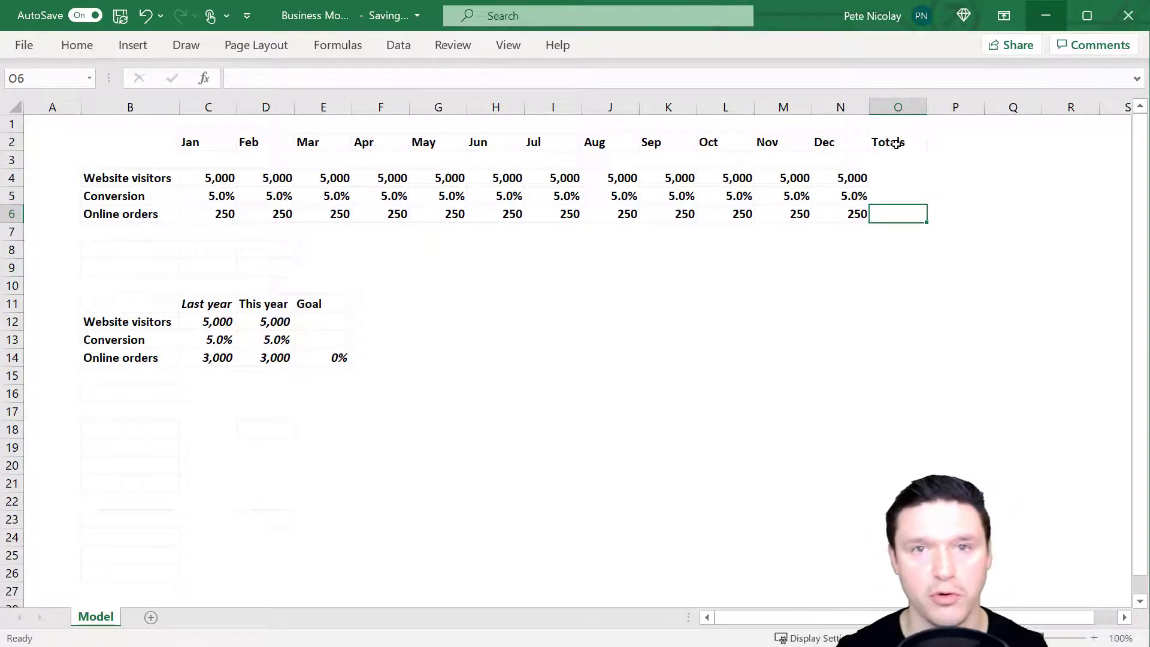
{"action": "key", "text": "alt+equal"}
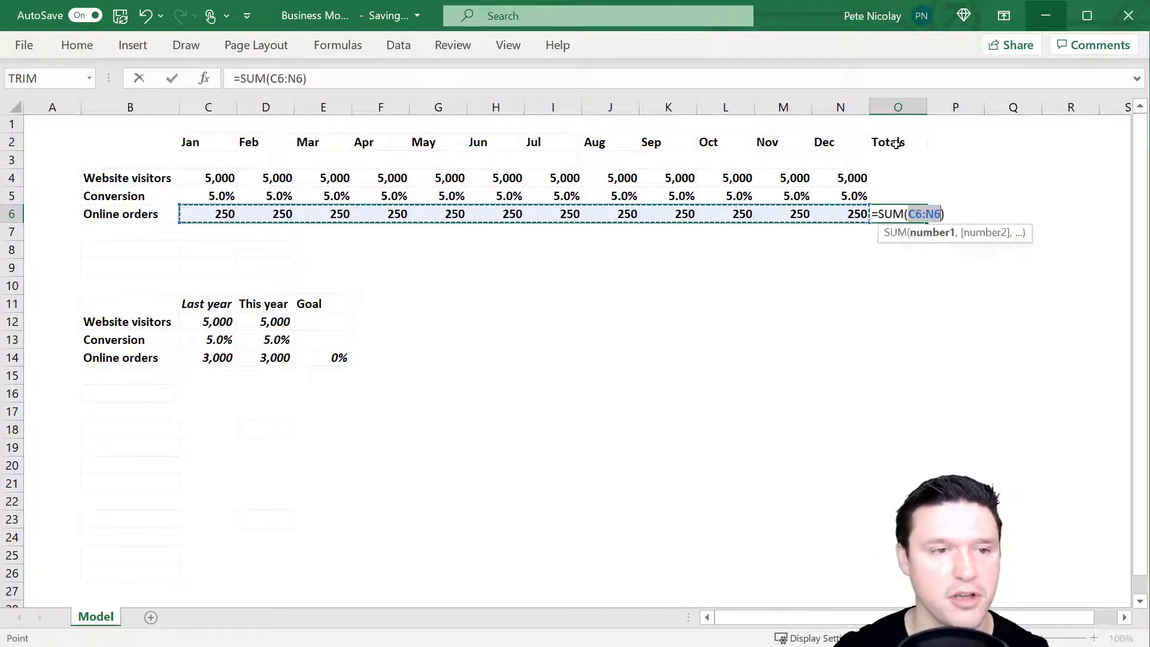
{"action": "key", "text": "Return"}
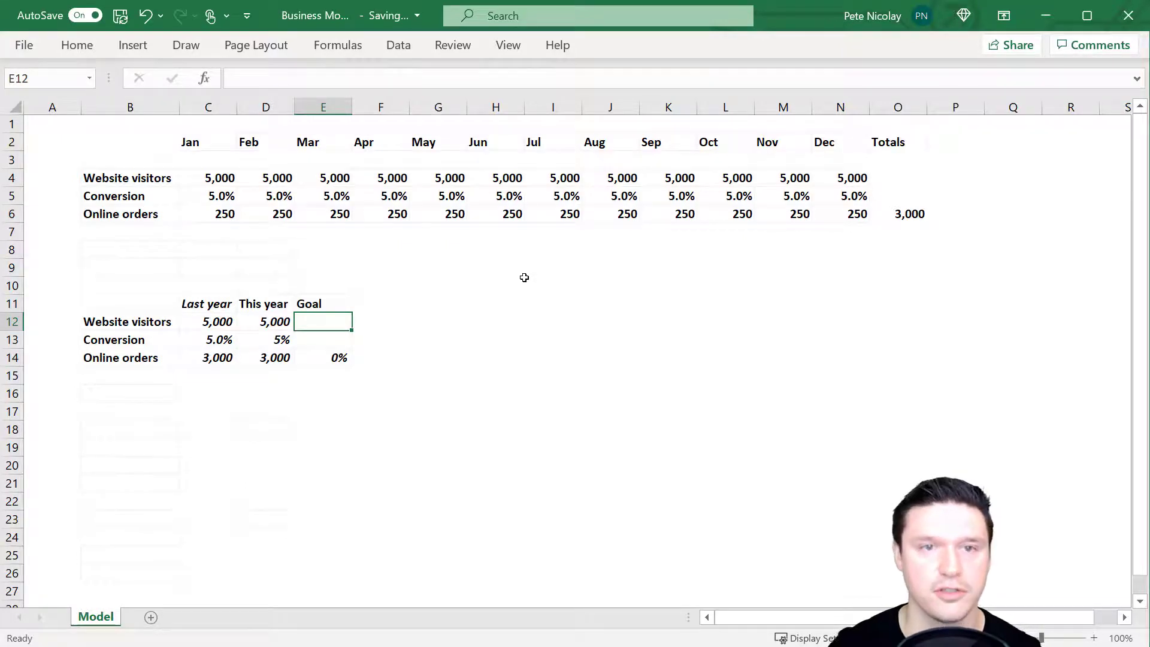
Step: Try 25% goals for visitors and conversion, then clear and undo them
{"action": "type", "text": "25%"}
{"action": "key", "text": "Return"}
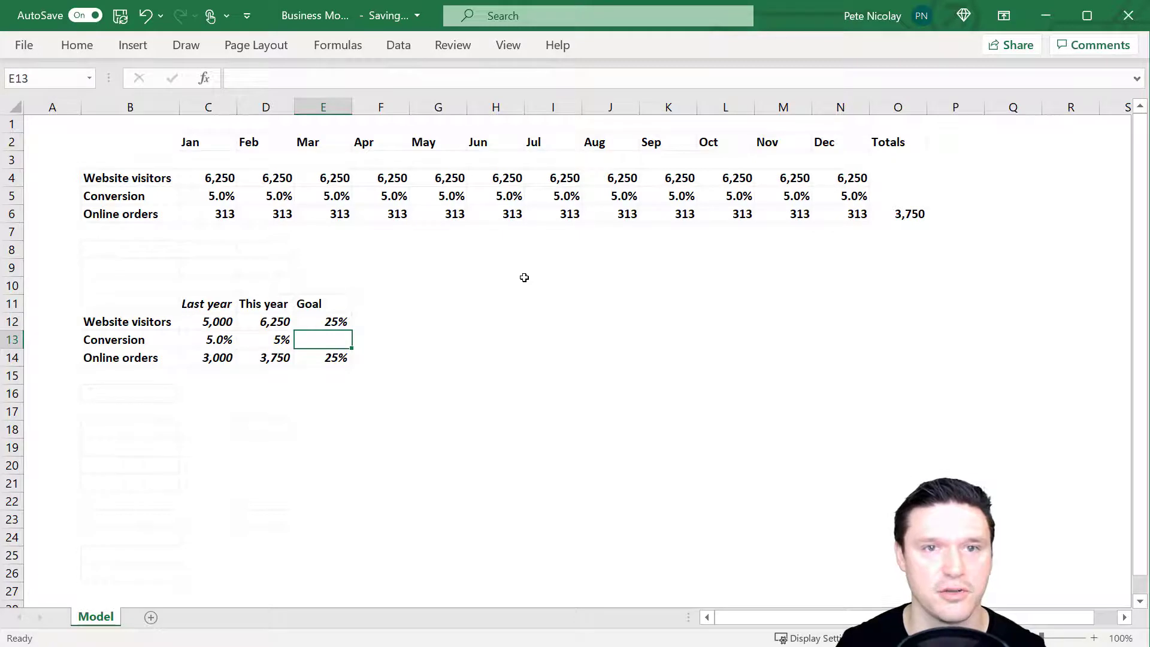
{"action": "key", "text": "Up"}
{"action": "key", "text": "Delete"}
{"action": "key", "text": "Down"}
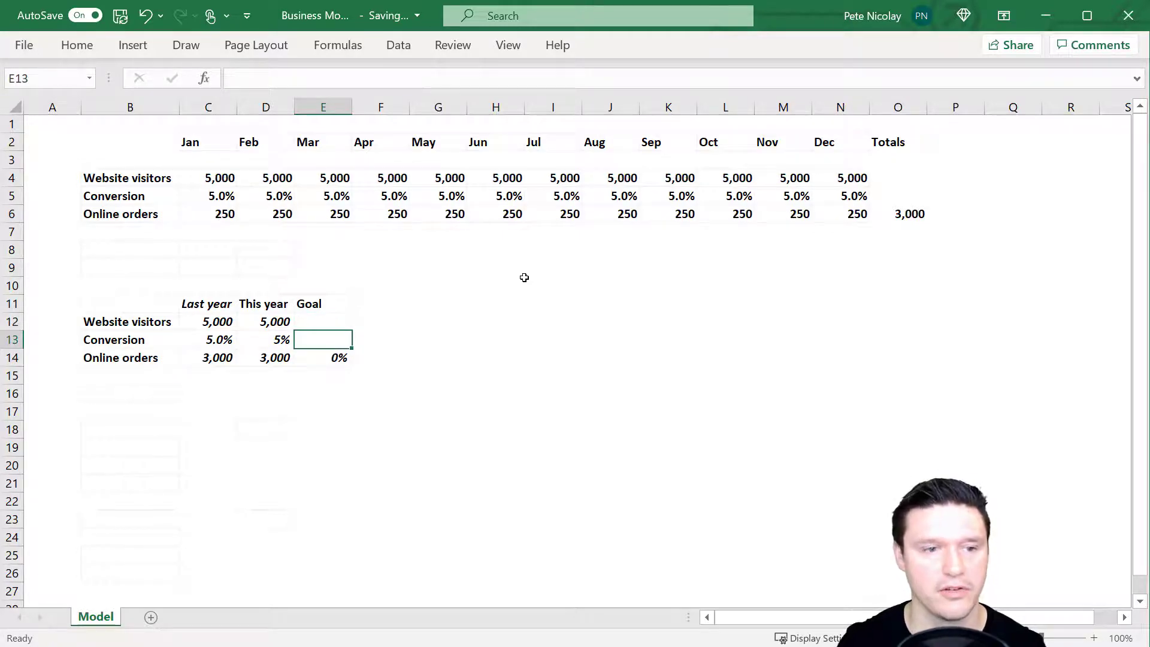
{"action": "type", "text": "25%"}
{"action": "key", "text": "Return"}
{"action": "key", "text": "ctrl+z"}
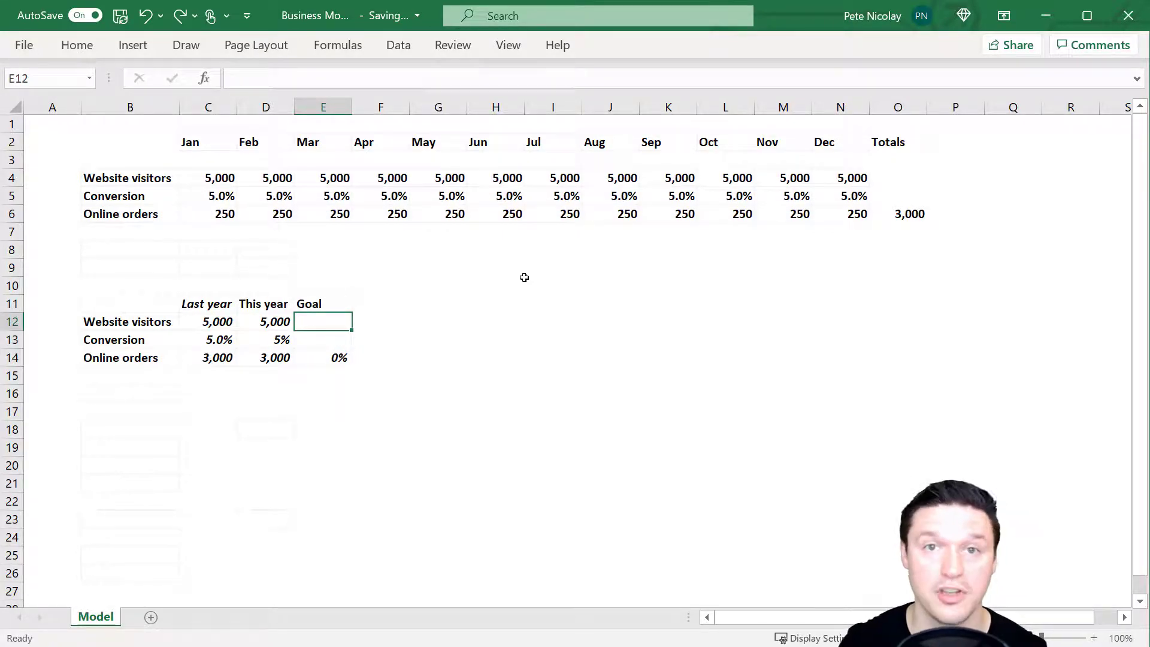
Step: Enter goals of 10% visitors and 14% conversion, lifting orders to 3,762
{"action": "type", "text": "10"}
{"action": "key", "text": "Return"}
{"action": "type", "text": "14"}
{"action": "key", "text": "Return"}
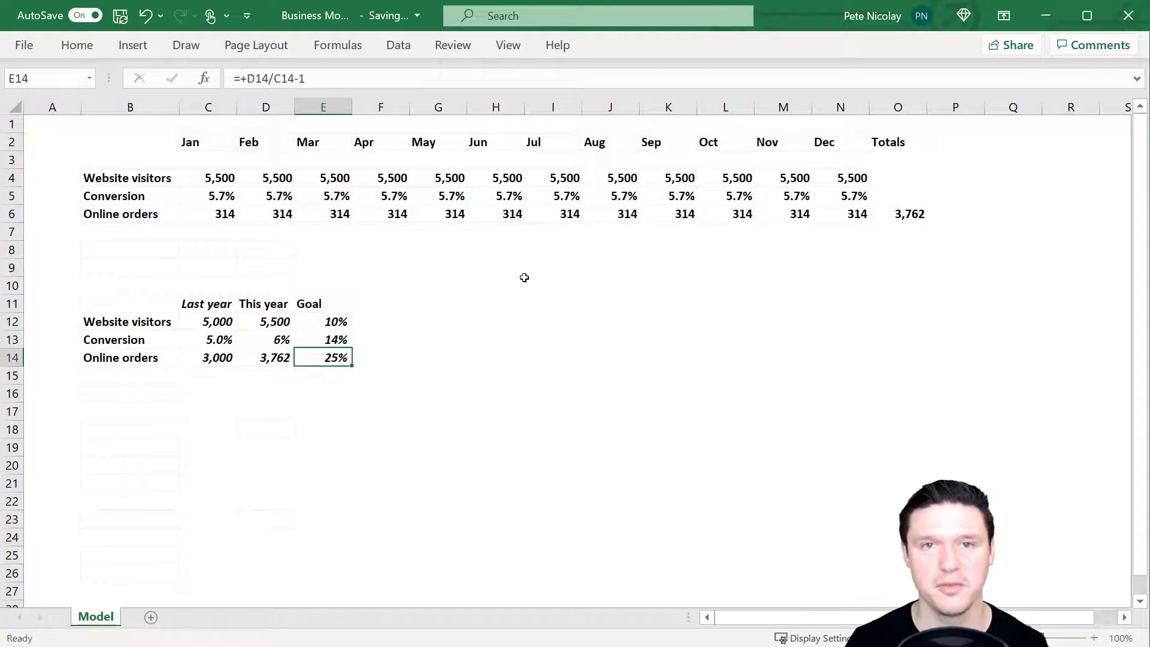
{"action": "left_click", "coordinate": [117, 395]}
Step: Type the 'Planning' heading with 'Increase visitors' and 'Increase conversion' labels beneath it
{"action": "type", "text": "Planning"}
{"action": "key", "text": "Return"}
{"action": "key", "text": "Return"}
{"action": "type", "text": "Inc"}
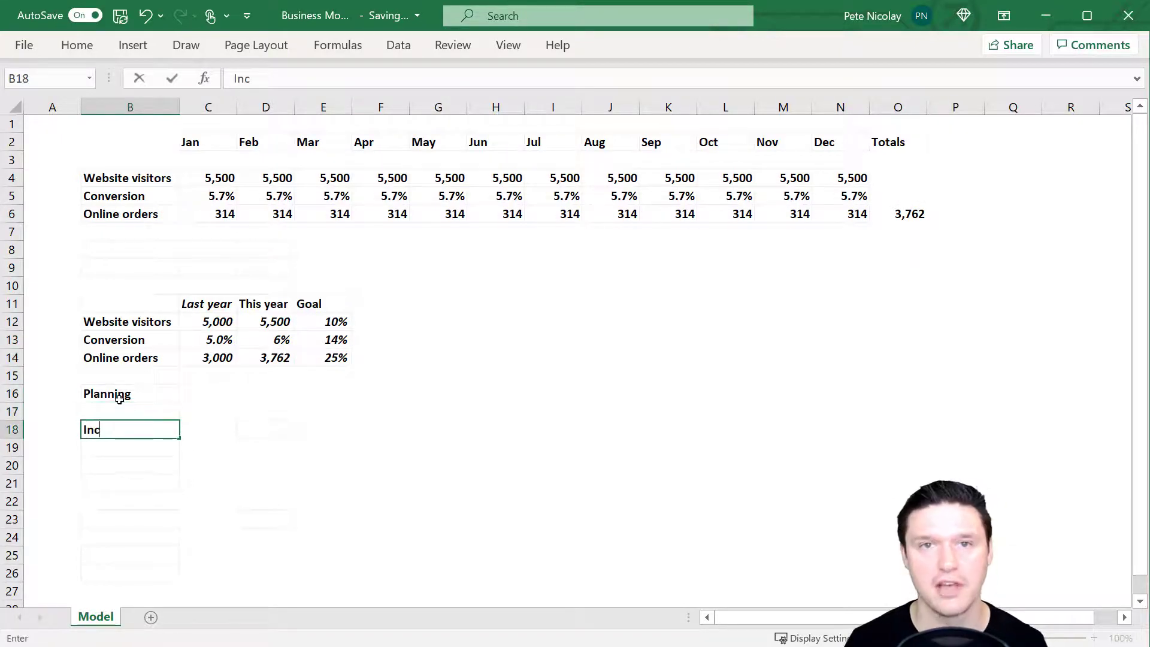
{"action": "type", "text": "rease visitors"}
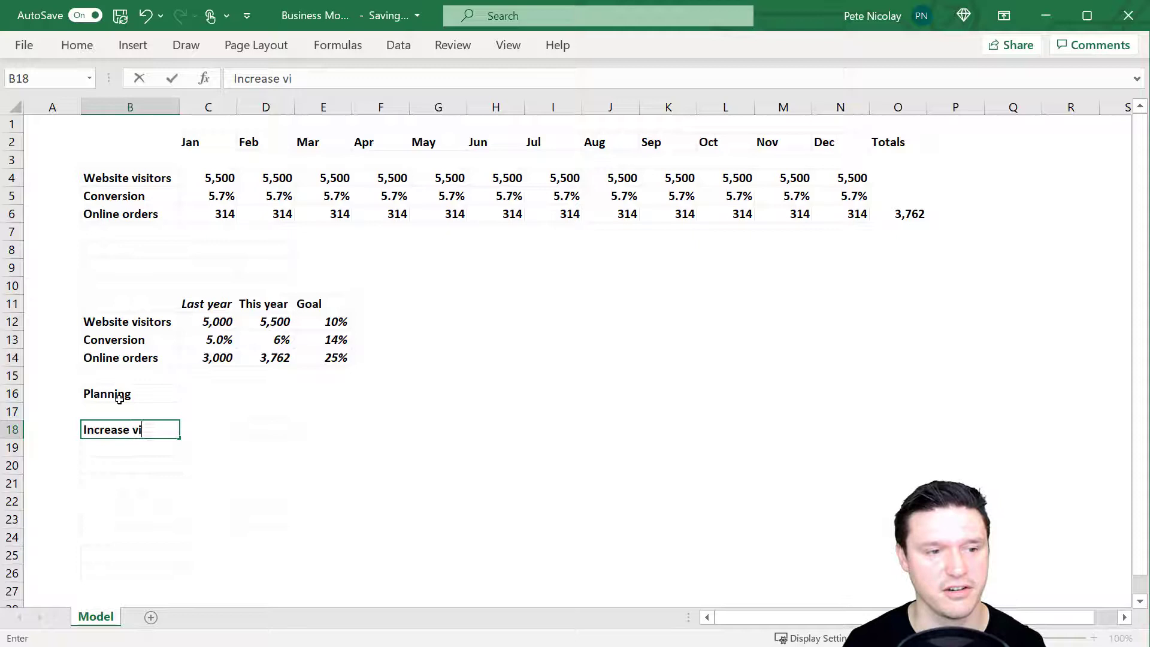
{"action": "key", "text": "Return"}
{"action": "key", "text": "Return"}
{"action": "key", "text": "Return"}
{"action": "key", "text": "Return"}
{"action": "key", "text": "Return"}
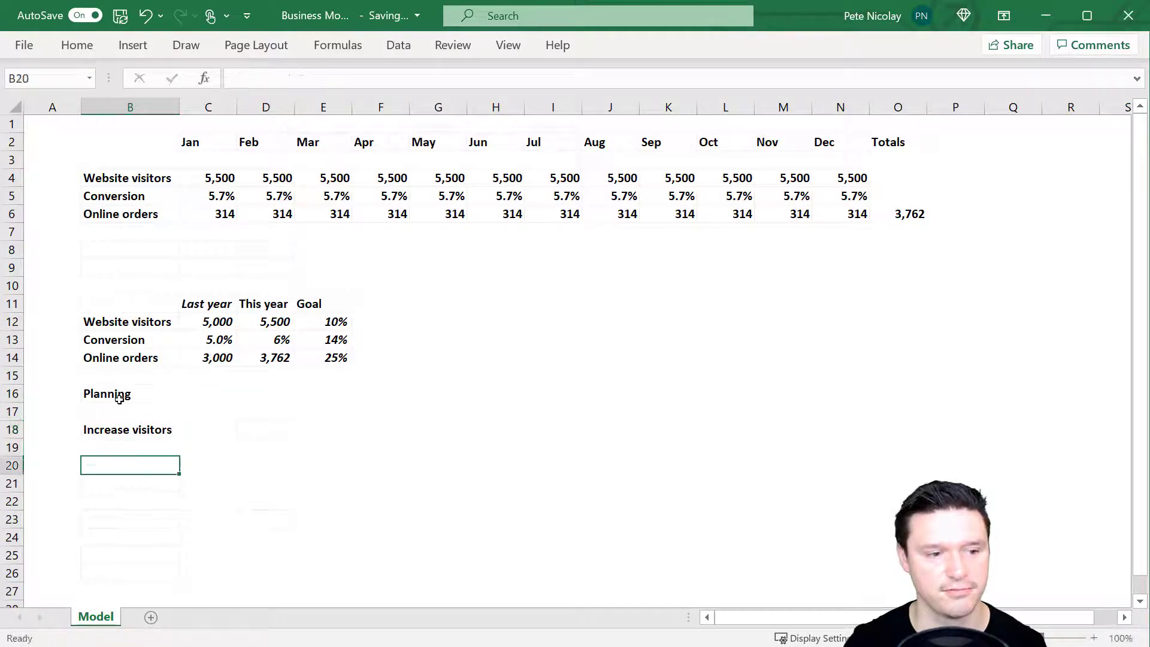
{"action": "type", "text": "Increase cnv"}
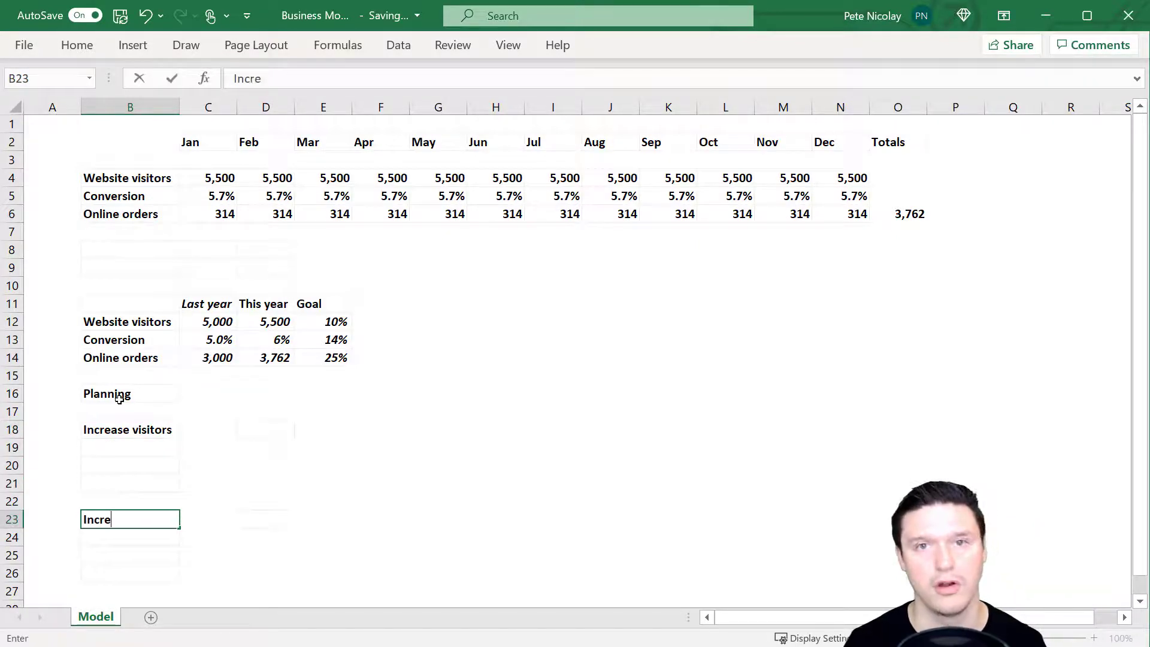
{"action": "key", "text": "BackSpace"}
{"action": "key", "text": "BackSpace"}
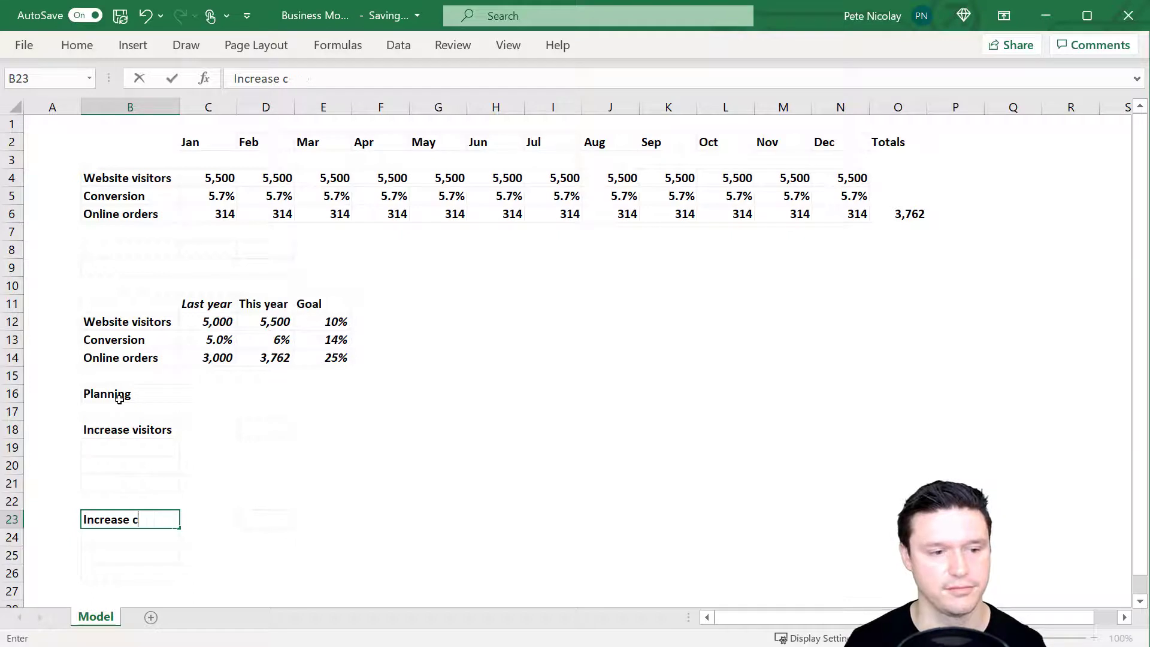
{"action": "type", "text": "onversion"}
{"action": "key", "text": "Return"}
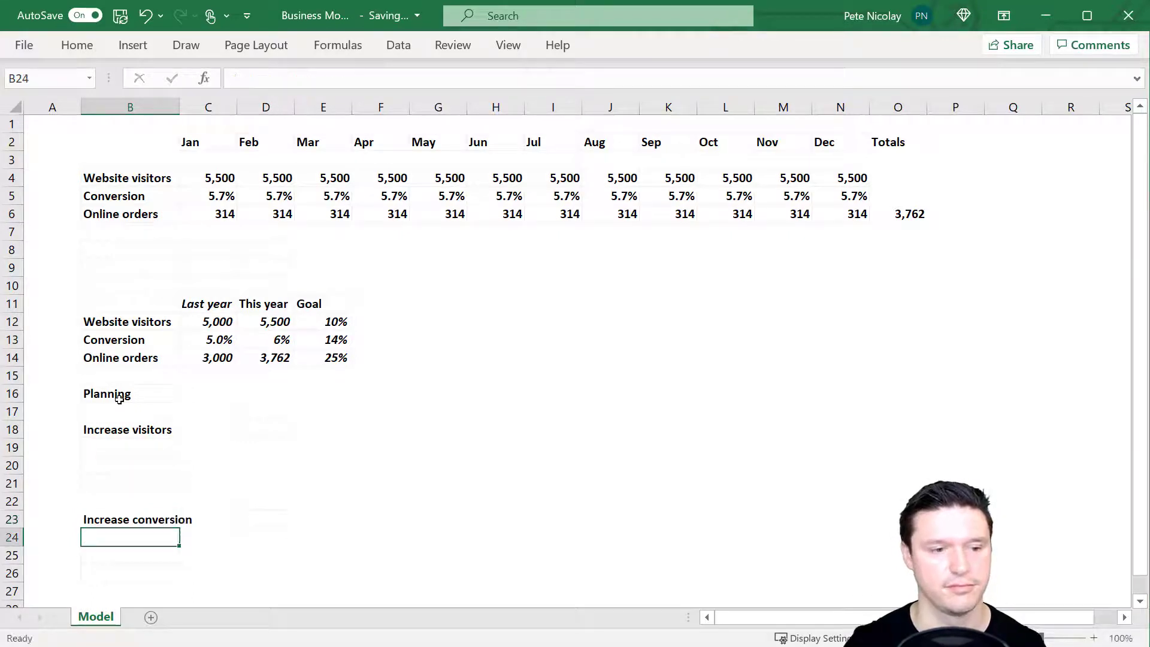
Step: Add an 'Impact' label beside each of the two planning blocks
{"action": "key", "text": "Up"}
{"action": "key", "text": "Up"}
{"action": "key", "text": "Up"}
{"action": "key", "text": "Up"}
{"action": "key", "text": "Up"}
{"action": "key", "text": "Up"}
{"action": "key", "text": "Right"}
{"action": "key", "text": "Right"}
{"action": "type", "text": "Impact"}
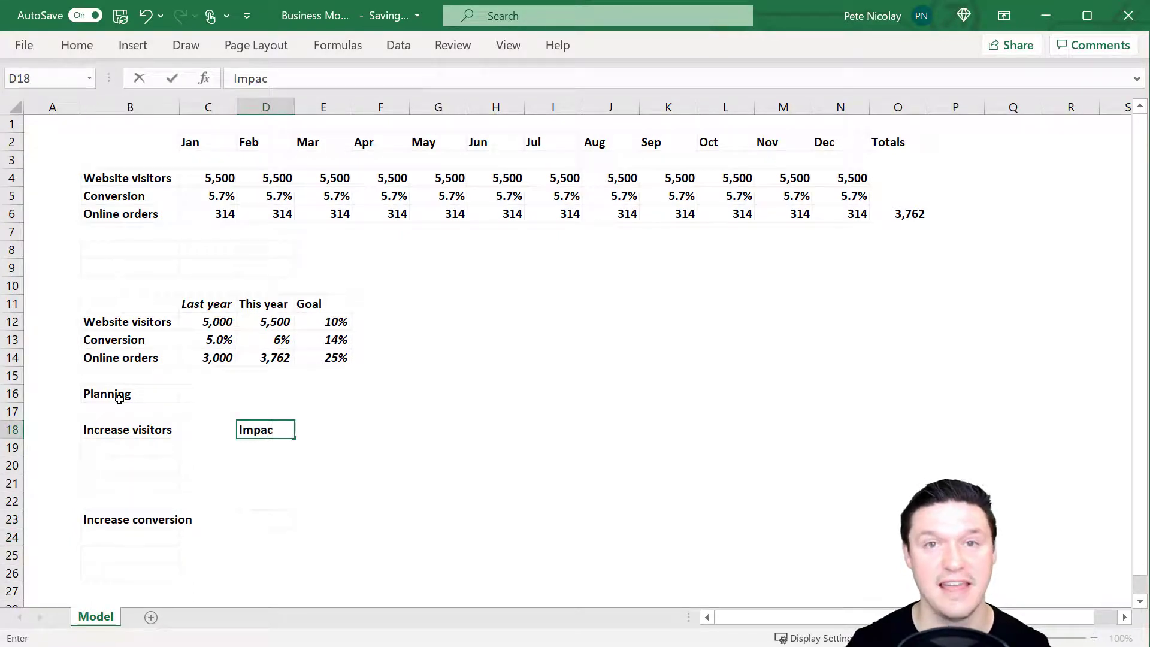
{"action": "key", "text": "Return"}
{"action": "key", "text": "Down"}
{"action": "key", "text": "Down"}
{"action": "key", "text": "Down"}
{"action": "key", "text": "Down"}
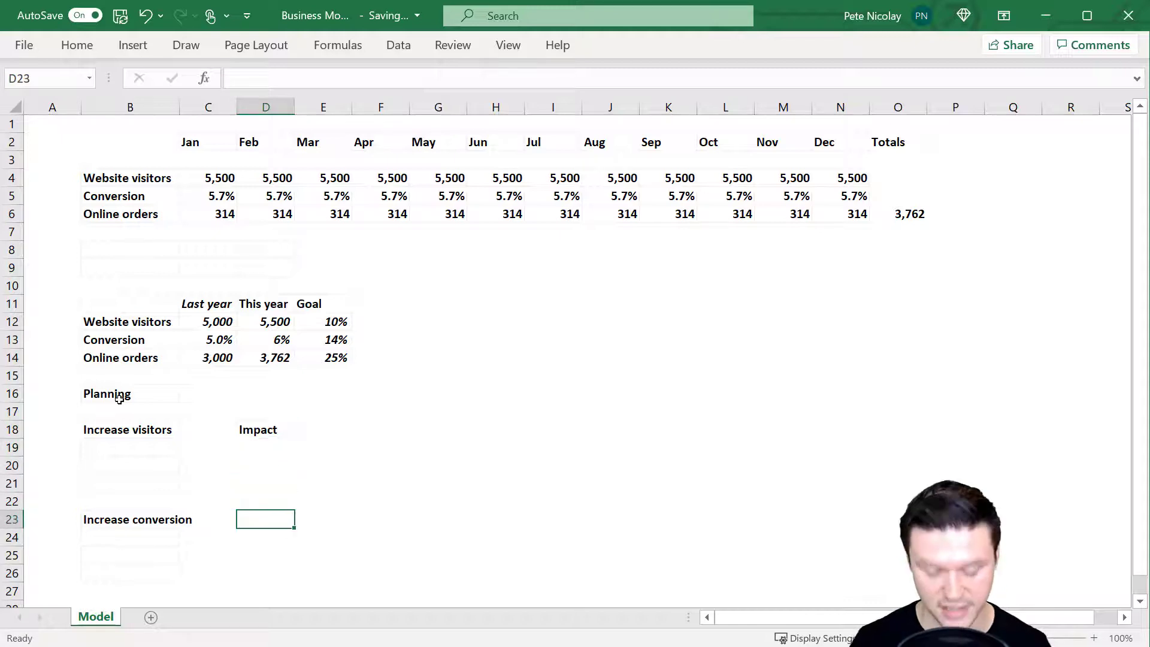
{"action": "type", "text": "Impact"}
{"action": "key", "text": "Return"}
{"action": "key", "text": "Up"}
{"action": "key", "text": "Up"}
{"action": "key", "text": "Up"}
{"action": "key", "text": "Up"}
{"action": "key", "text": "Up"}
{"action": "key", "text": "Left"}
{"action": "key", "text": "Left"}
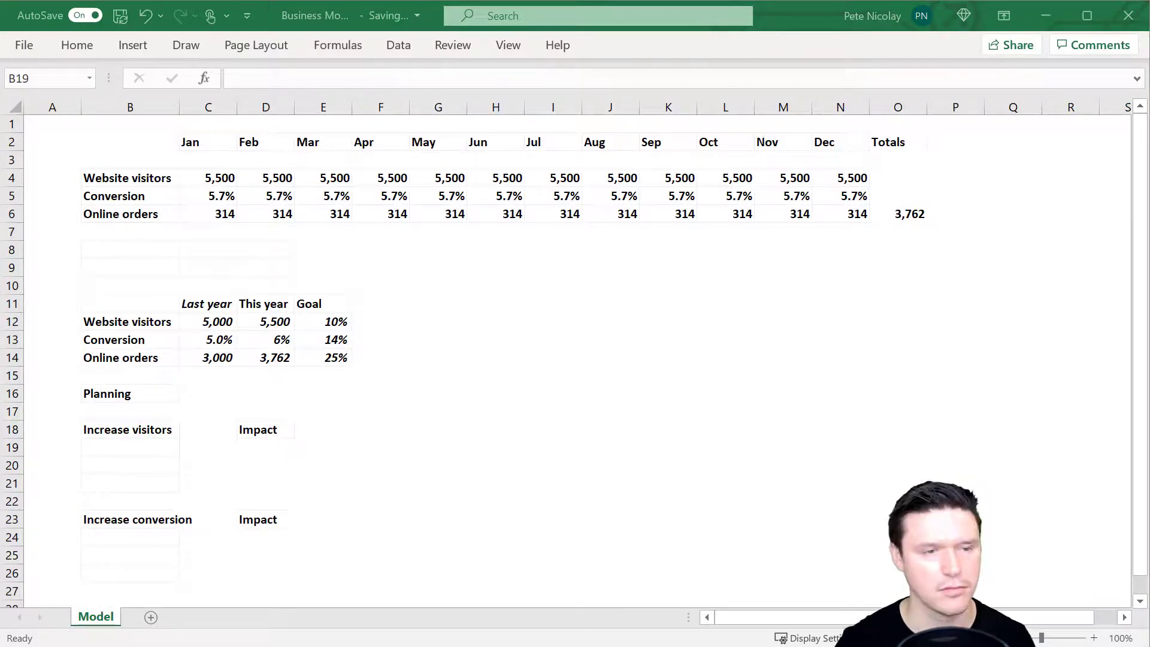
Step: Label cell B8 'Actual' and cell B9 'Delta'
{"action": "left_click", "coordinate": [138, 252]}
{"action": "type", "text": "Actual"}
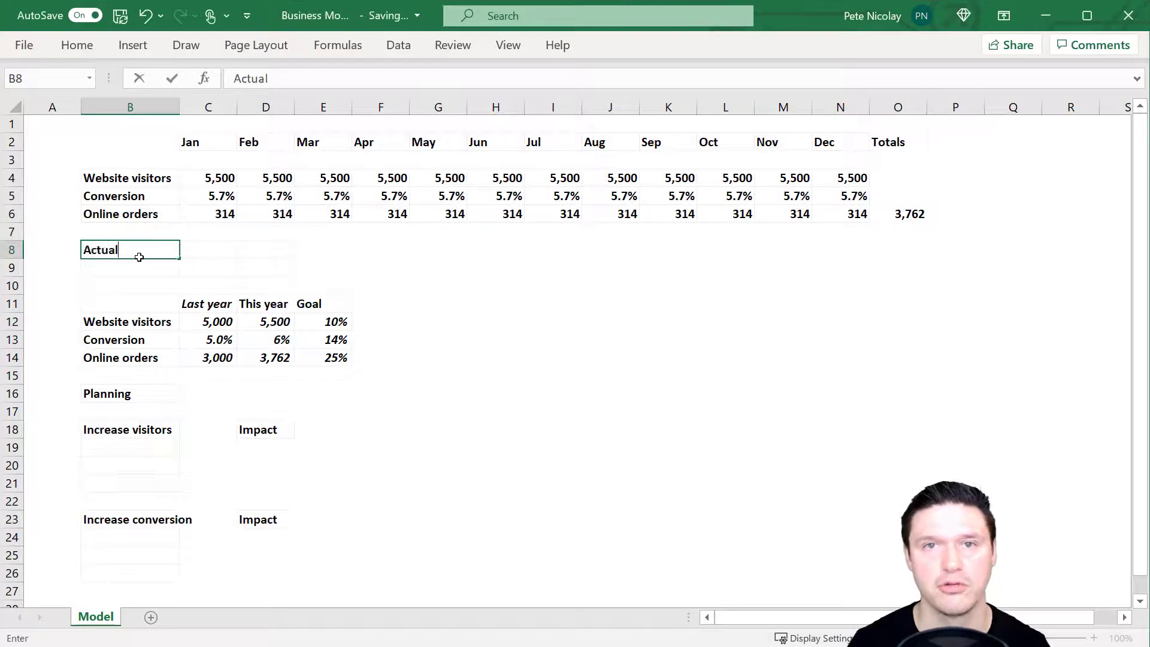
{"action": "key", "text": "Return"}
{"action": "type", "text": "Delta"}
{"action": "key", "text": "Return"}
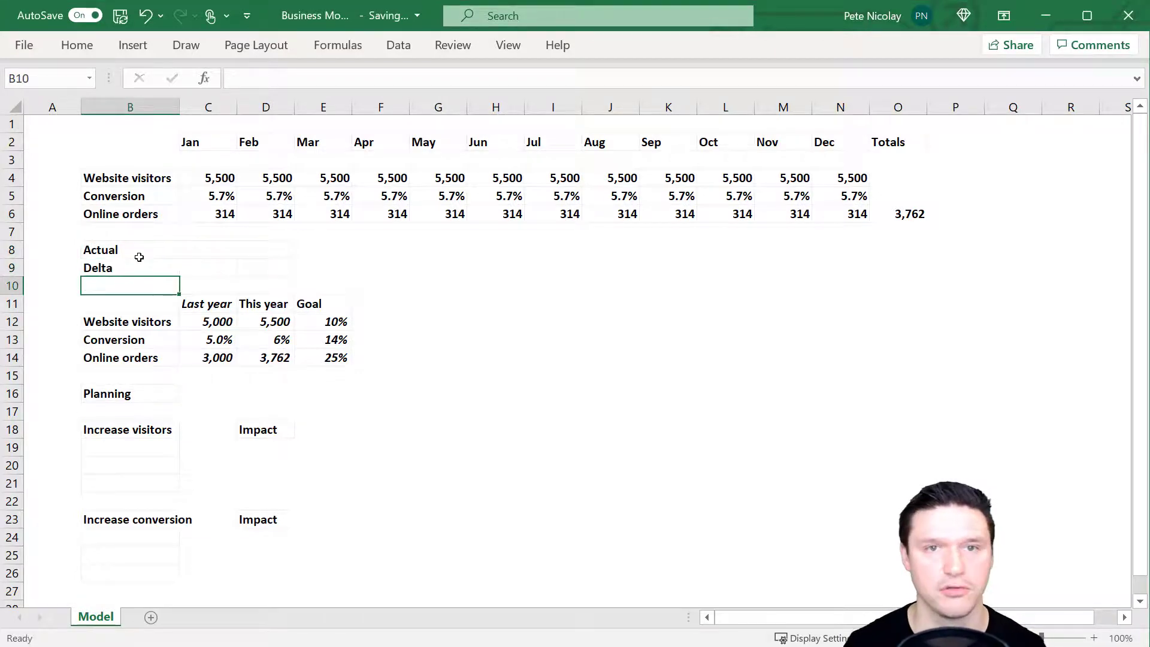
Step: Enter the delta formula =+C8-C6 in C9 and copy it to D9
{"action": "key", "text": "Up"}
{"action": "key", "text": "Right"}
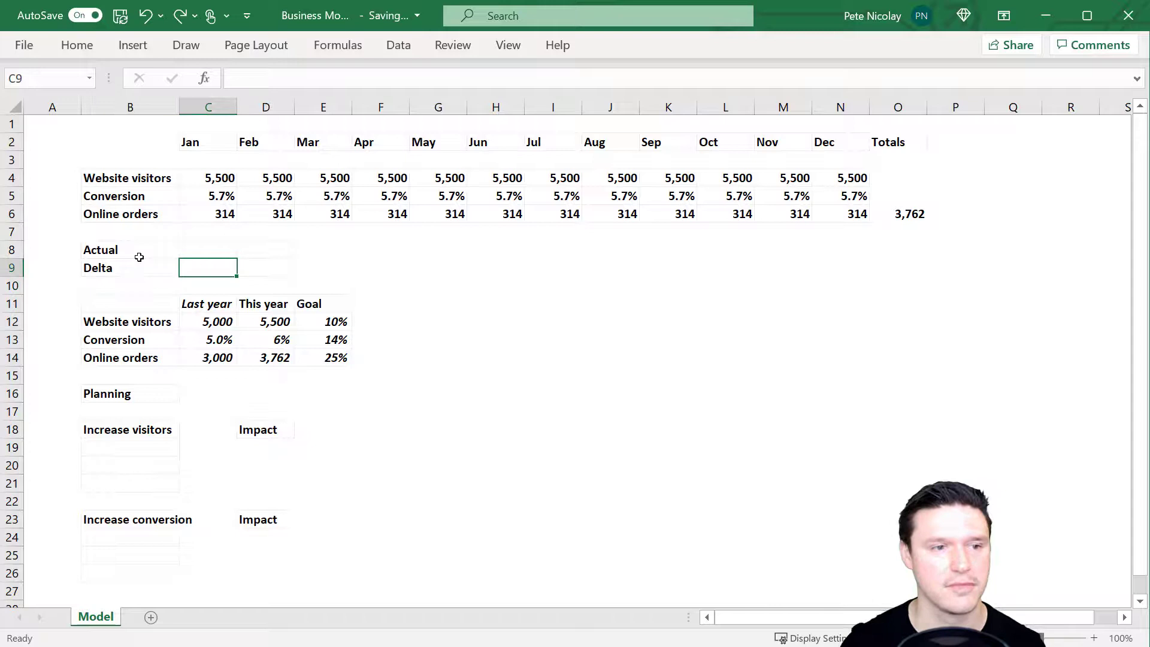
{"action": "type", "text": "+"}
{"action": "key", "text": "Up"}
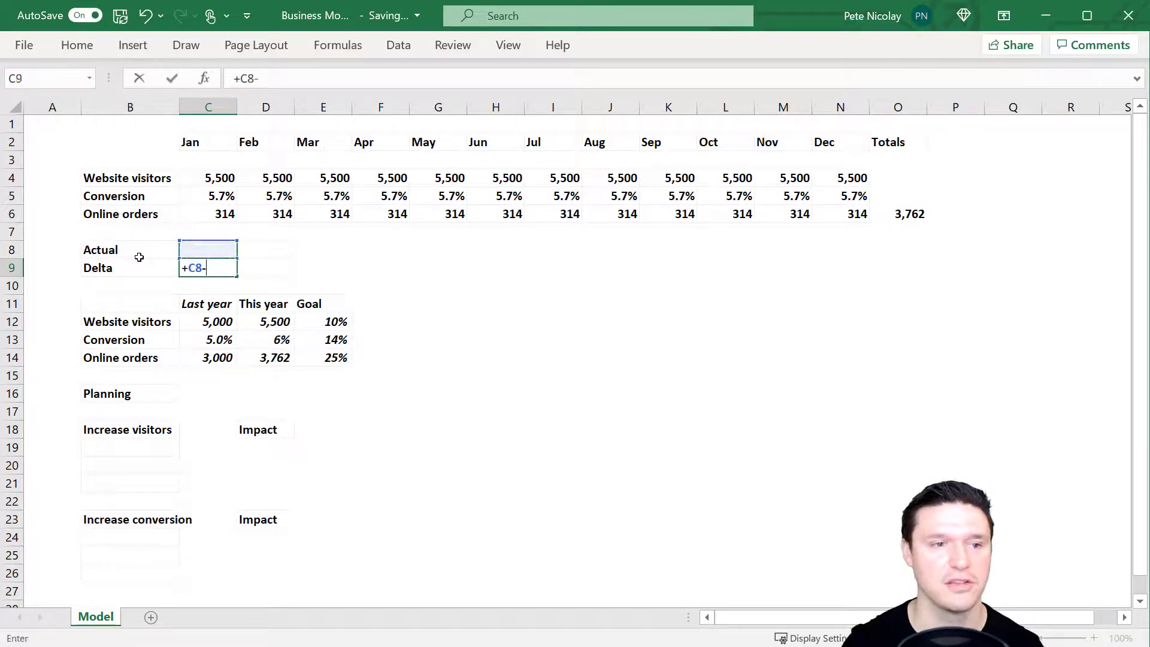
{"action": "type", "text": "-"}
{"action": "key", "text": "Up"}
{"action": "key", "text": "Up"}
{"action": "key", "text": "Up"}
{"action": "key", "text": "Return"}
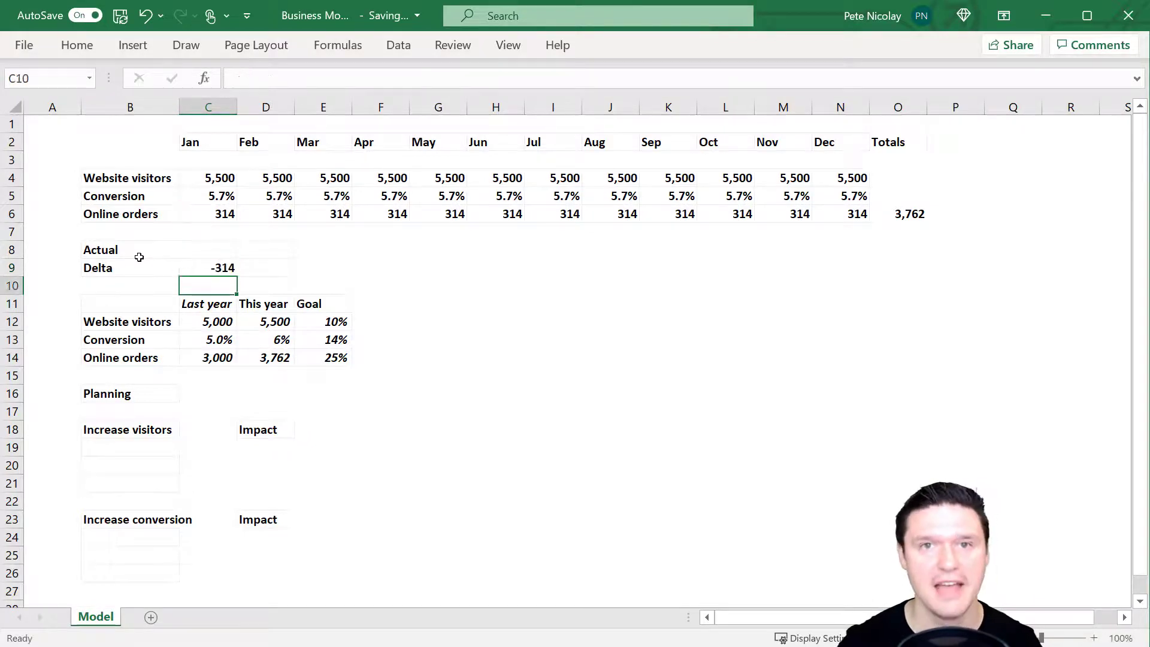
{"action": "key", "text": "Up"}
{"action": "key", "text": "ctrl+c"}
{"action": "key", "text": "Right"}
{"action": "key", "text": "ctrl+v"}
{"action": "key", "text": "Left"}
{"action": "key", "text": "Up"}
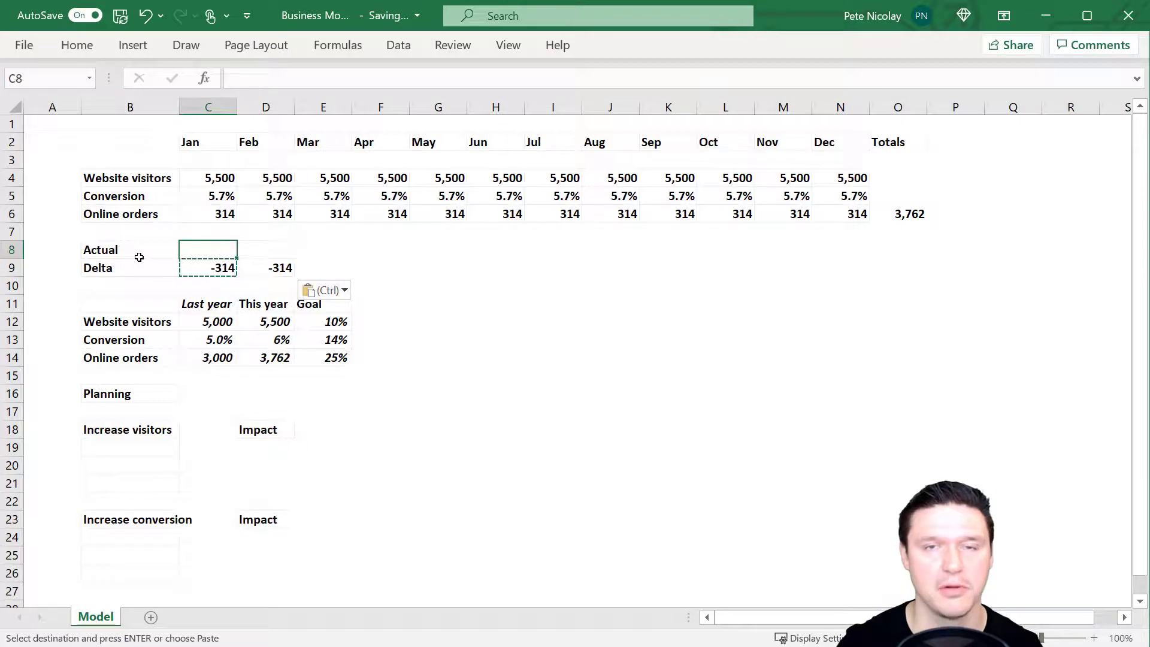
Step: Enter actual orders of 500 for January and 300 for February
{"action": "type", "text": "500"}
{"action": "key", "text": "Tab"}
{"action": "type", "text": "300"}
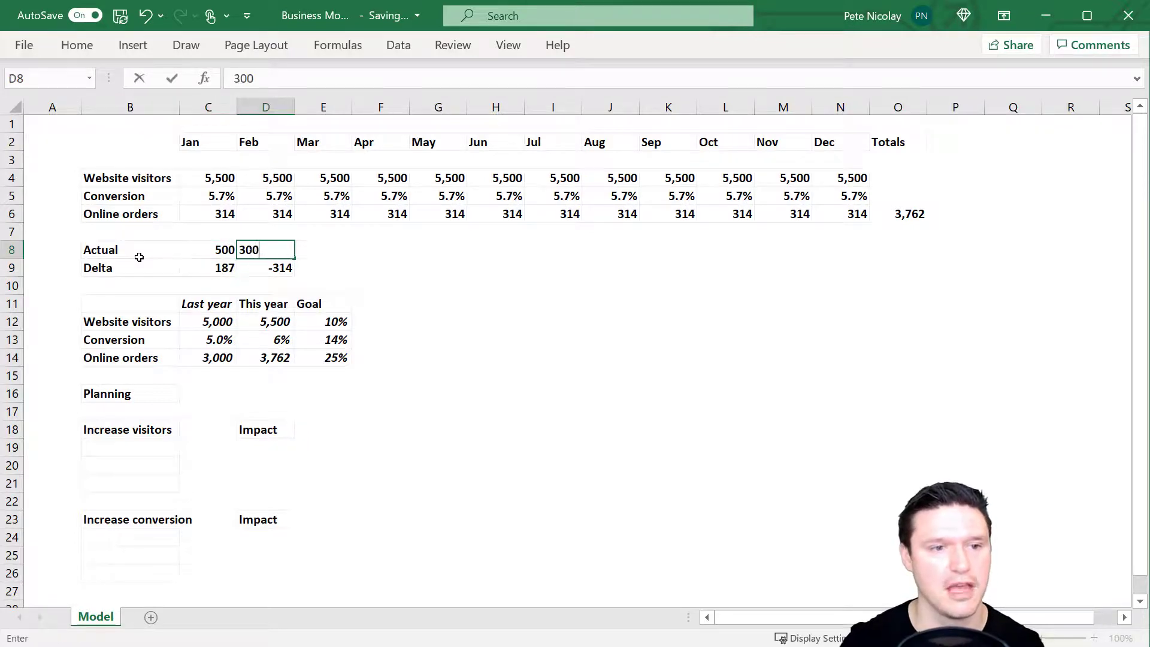
{"action": "key", "text": "Return"}
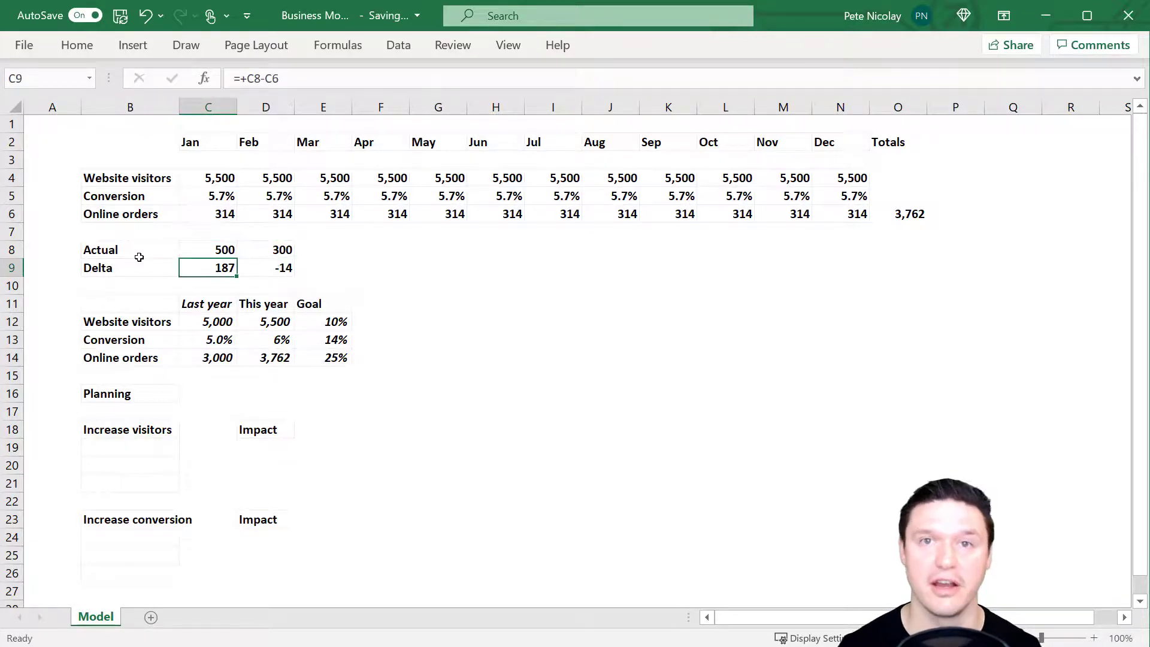
{"action": "key", "text": "shift+Right"}
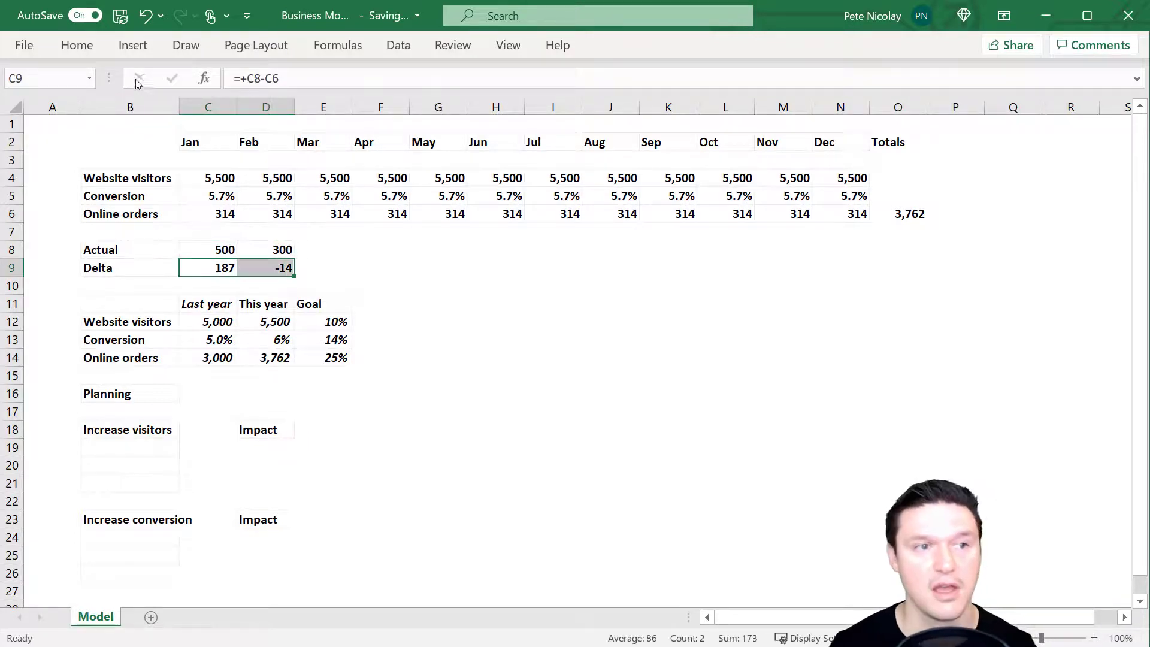
Step: Give the Delta cells C9:D9 the red (1234) negative number format
{"action": "left_click", "coordinate": [88, 44]}
{"action": "left_click", "coordinate": [642, 80]}
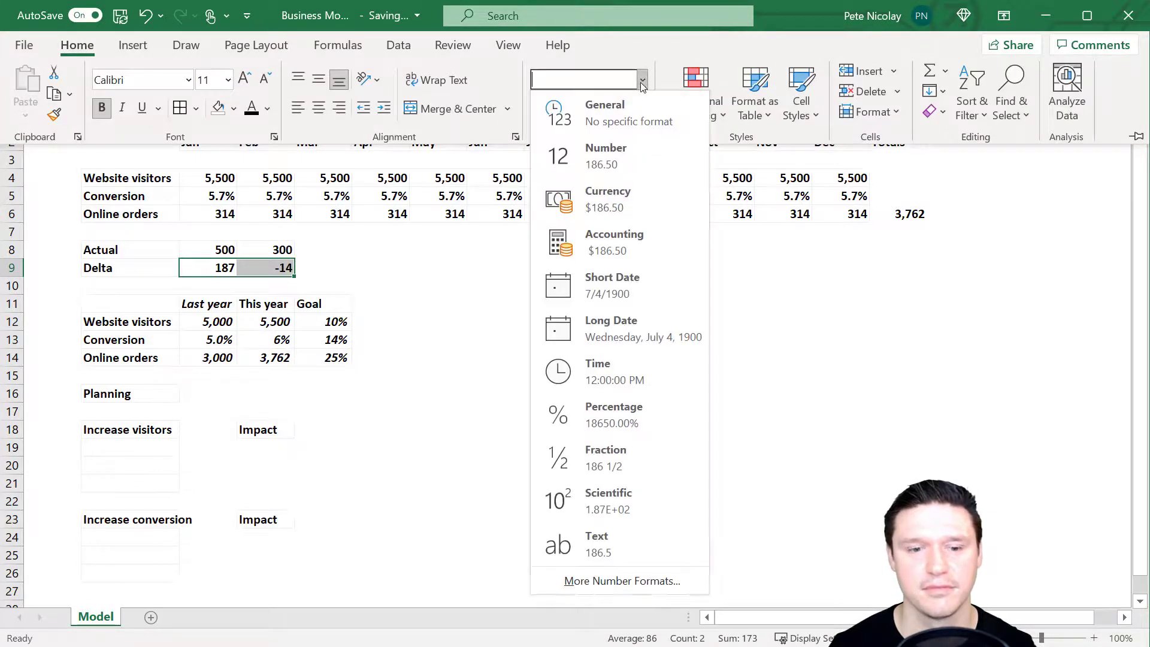
{"action": "left_click", "coordinate": [606, 582]}
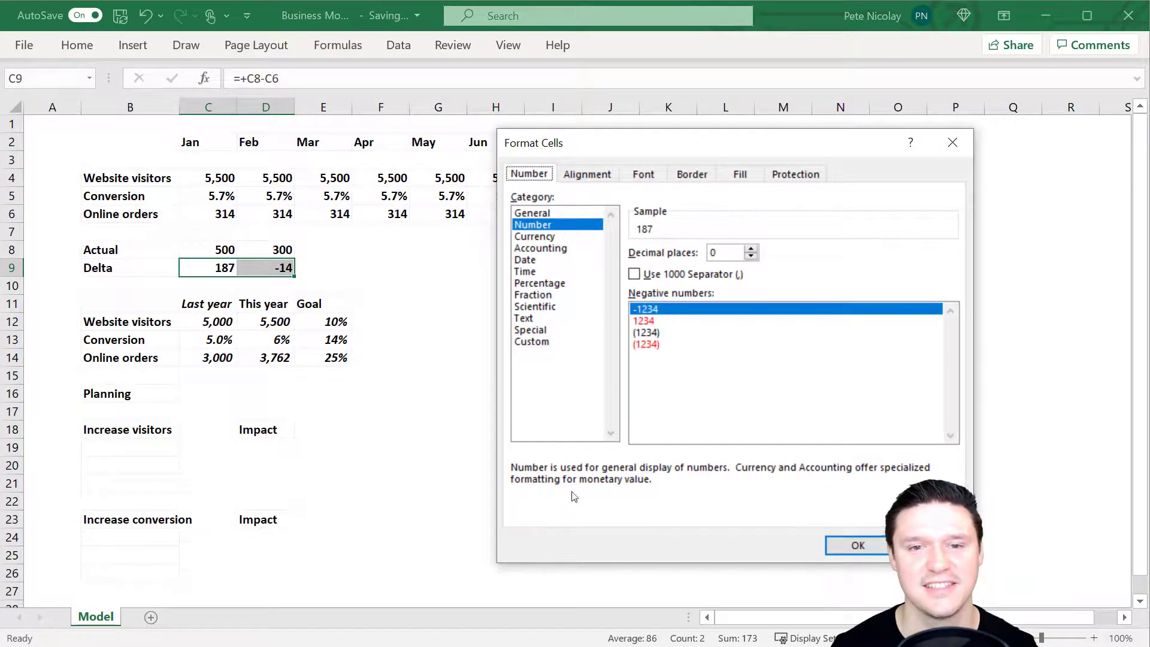
{"action": "left_click", "coordinate": [636, 345]}
{"action": "left_click", "coordinate": [848, 542]}
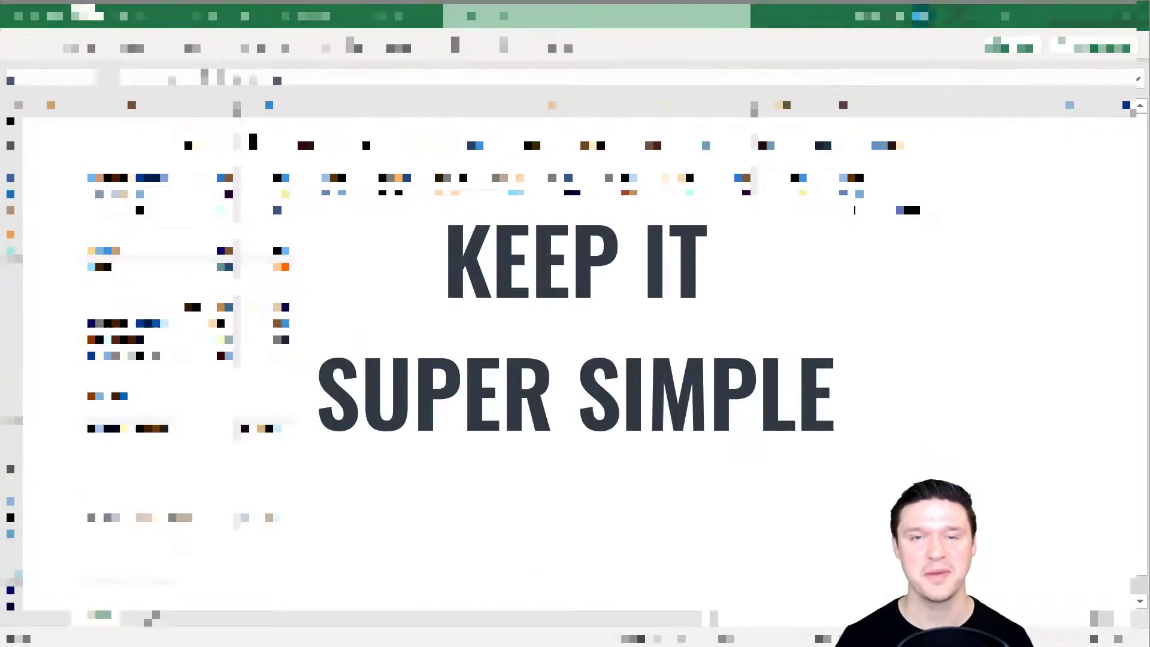